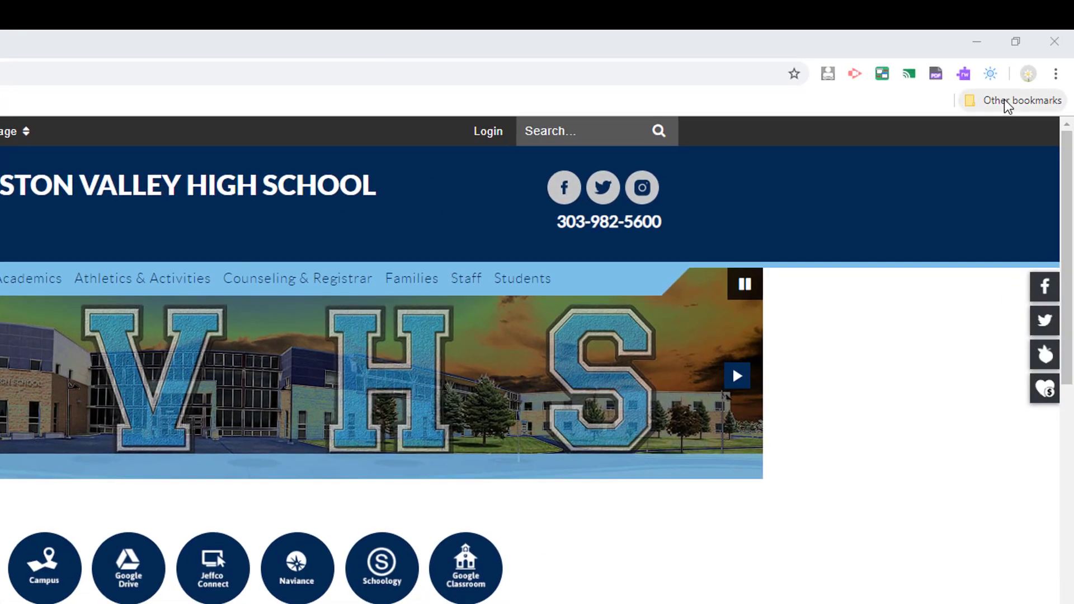
Step: Look through the bookmarks in Other bookmarks and in the Fall 2019 folder
{"action": "left_click", "coordinate": [1005, 99]}
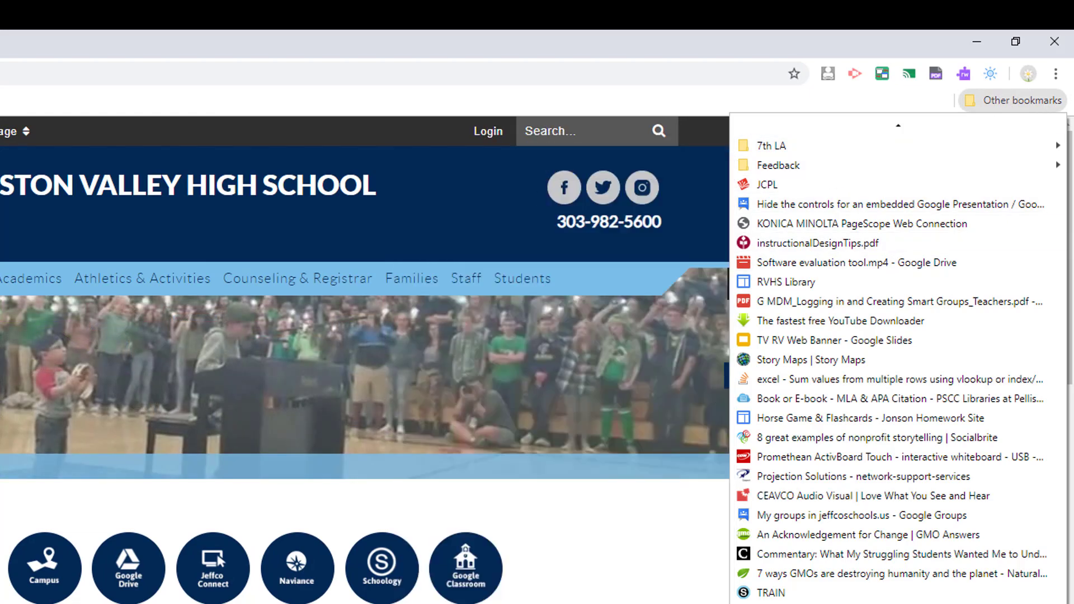
{"action": "key", "text": "Escape"}
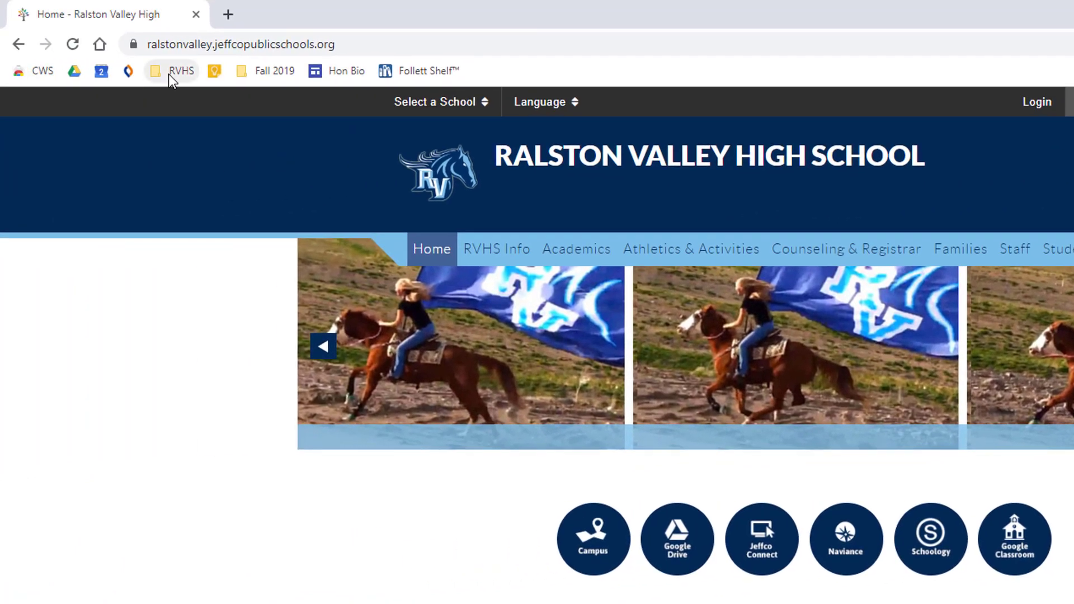
{"action": "left_click", "coordinate": [272, 74]}
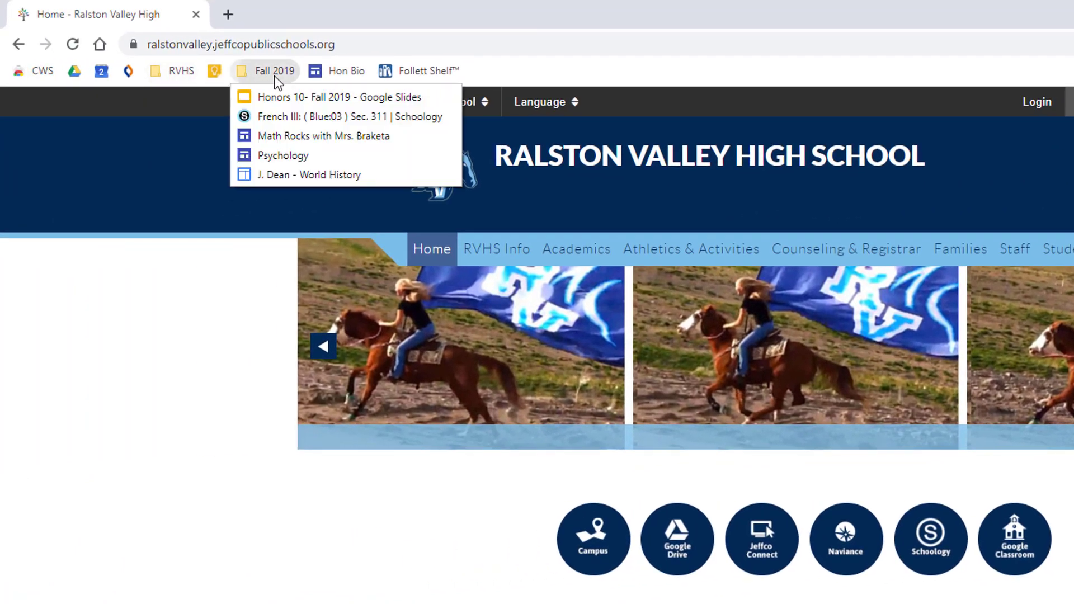
{"action": "left_click", "coordinate": [529, 73]}
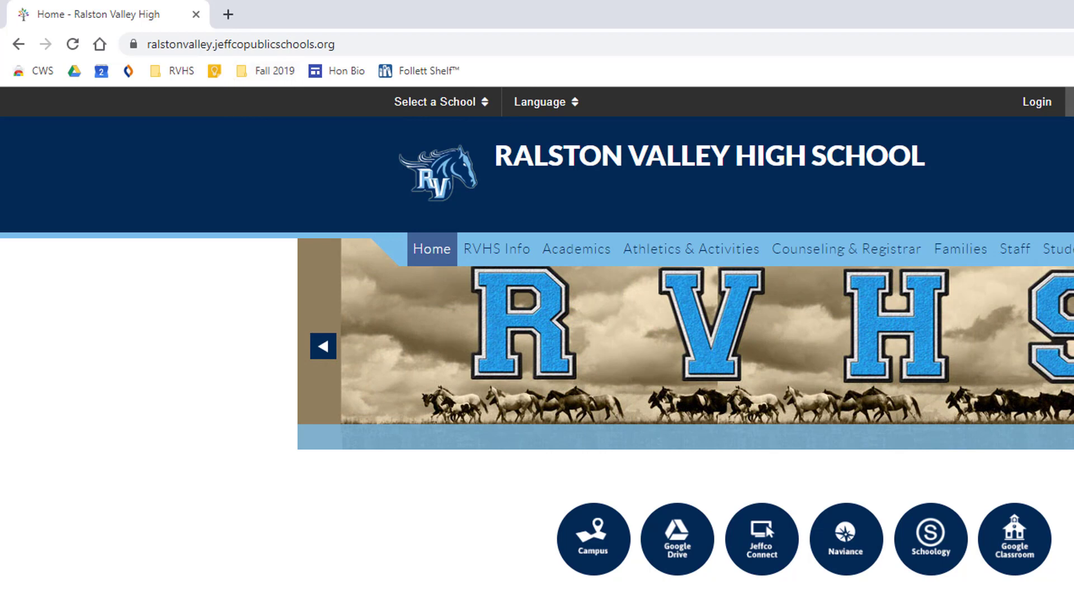
Step: Load the chrome://extensions page in the current tab
{"action": "left_click", "coordinate": [379, 43]}
{"action": "type", "text": "chrome://extensions"}
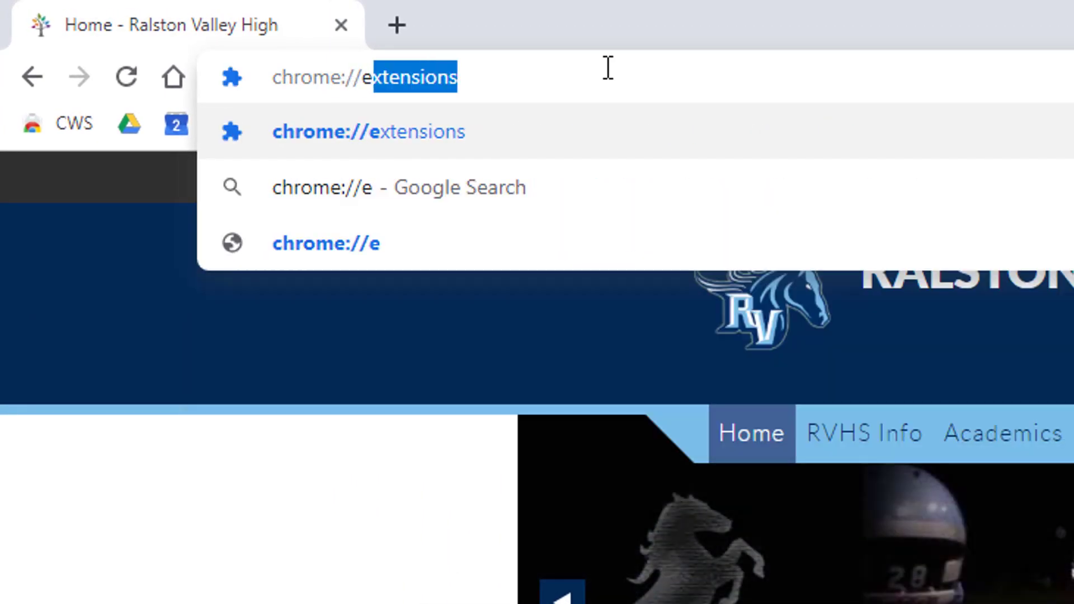
{"action": "key", "text": "Right"}
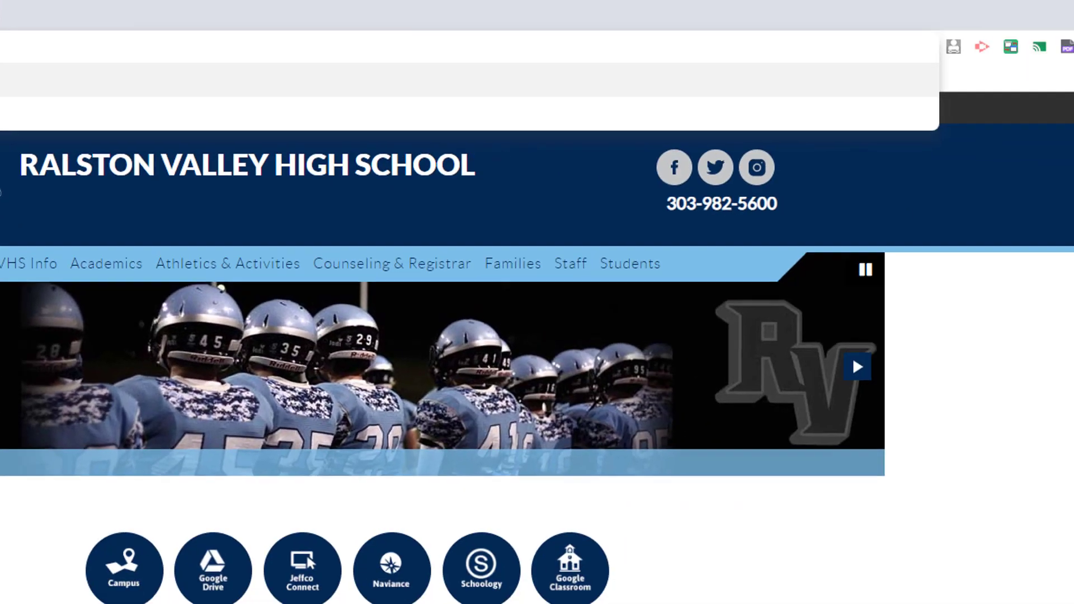
Step: Bookmark the Extensions page as 'Extensions' directly on the Bookmarks bar
{"action": "left_click", "coordinate": [1055, 44]}
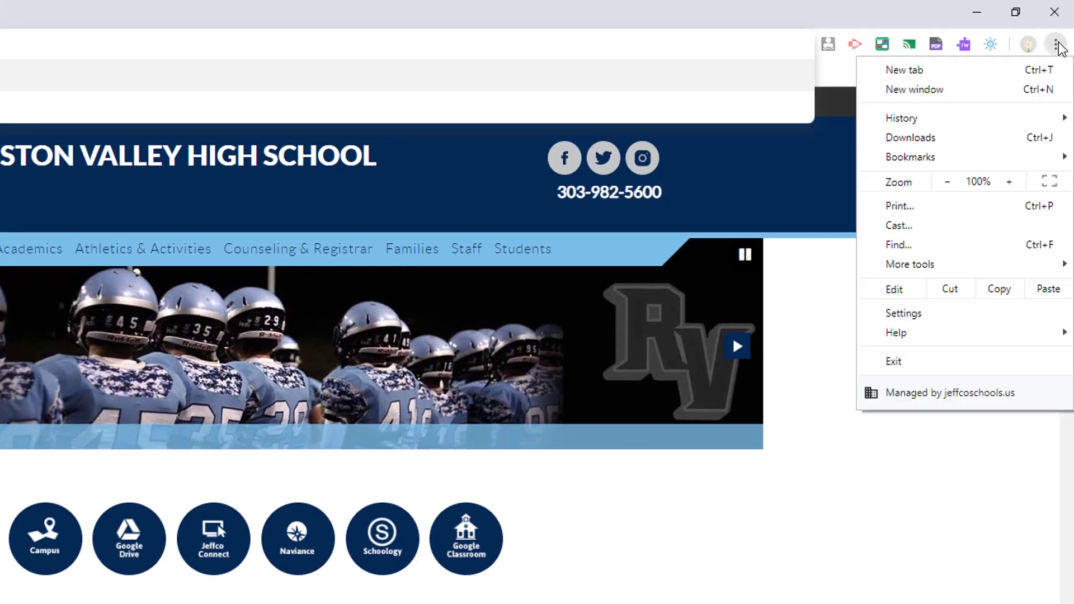
{"action": "mouse_move", "coordinate": [978, 264]}
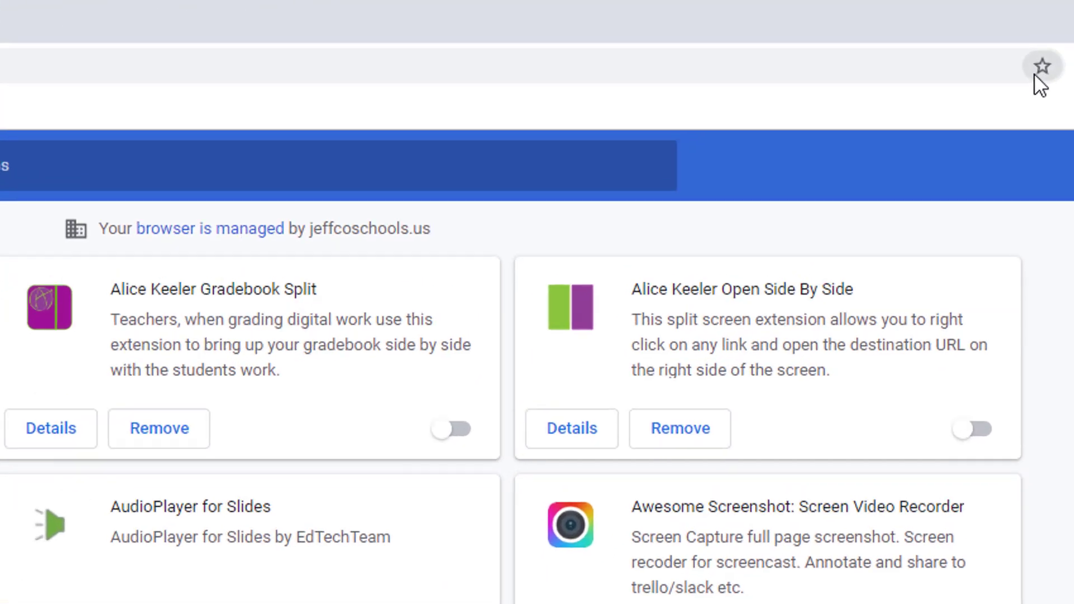
{"action": "left_click", "coordinate": [1057, 35]}
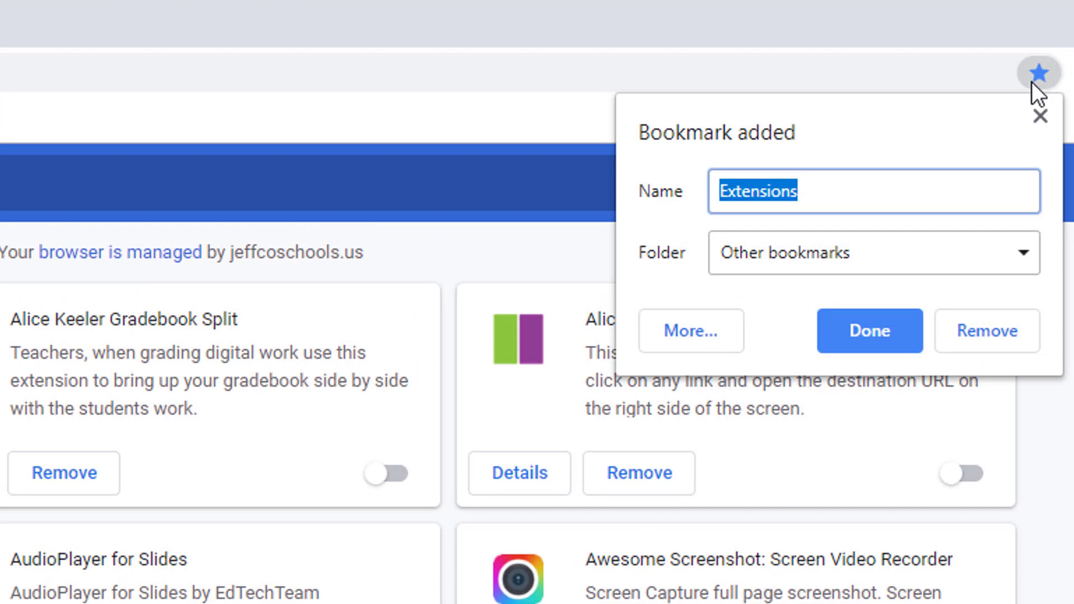
{"action": "left_click", "coordinate": [953, 254]}
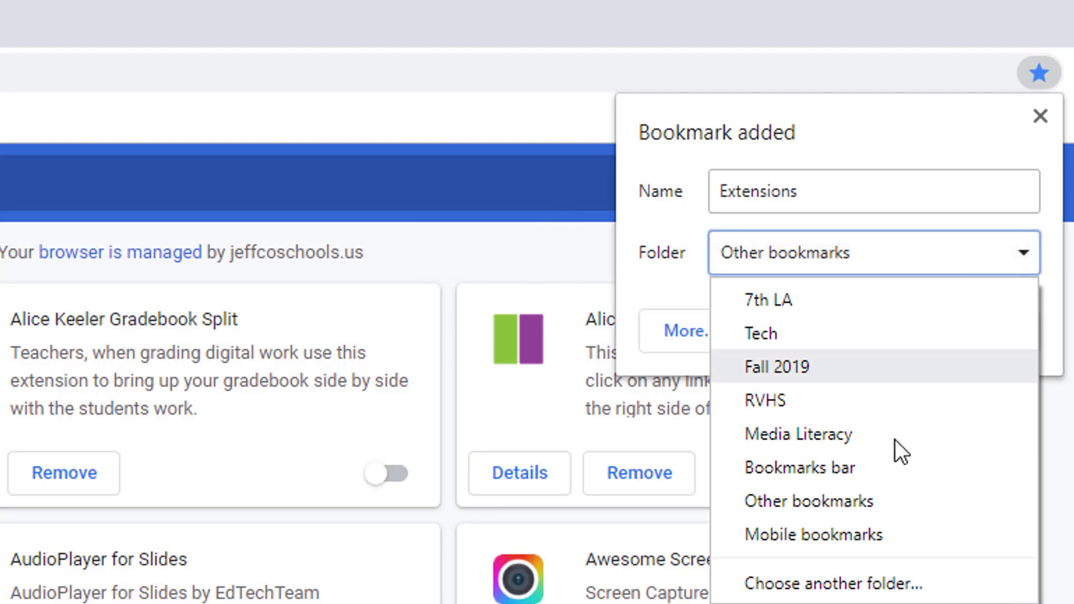
{"action": "left_click", "coordinate": [891, 472]}
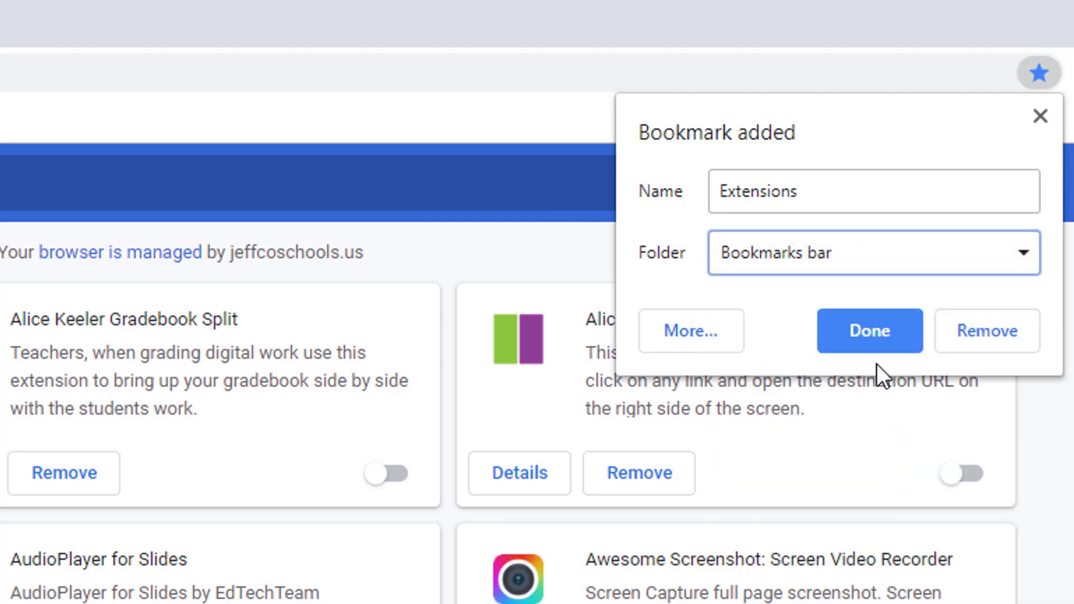
{"action": "left_click", "coordinate": [869, 331]}
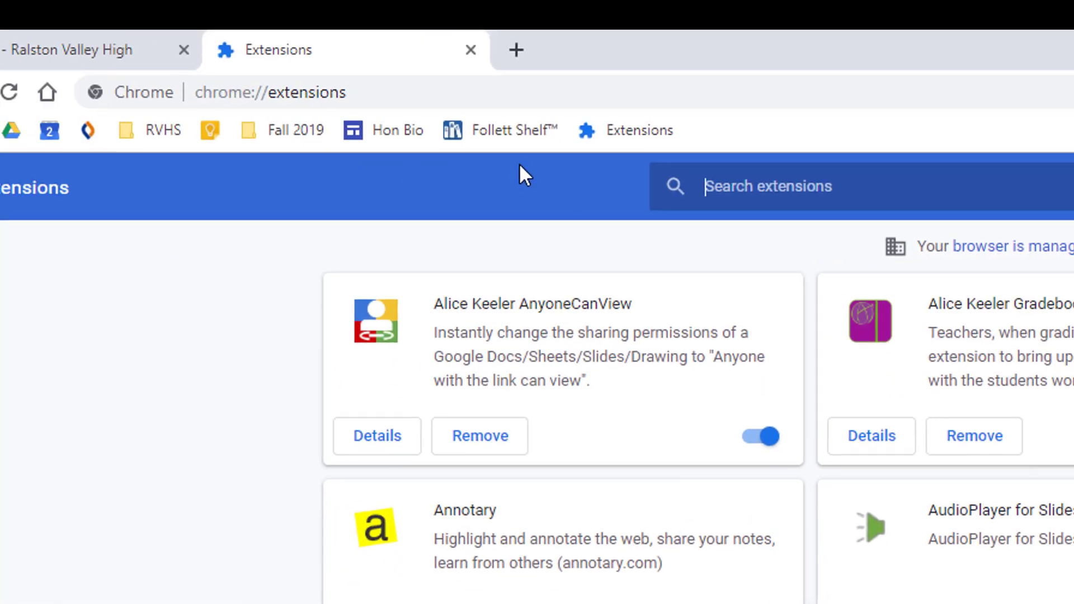
{"action": "right_click", "coordinate": [646, 133]}
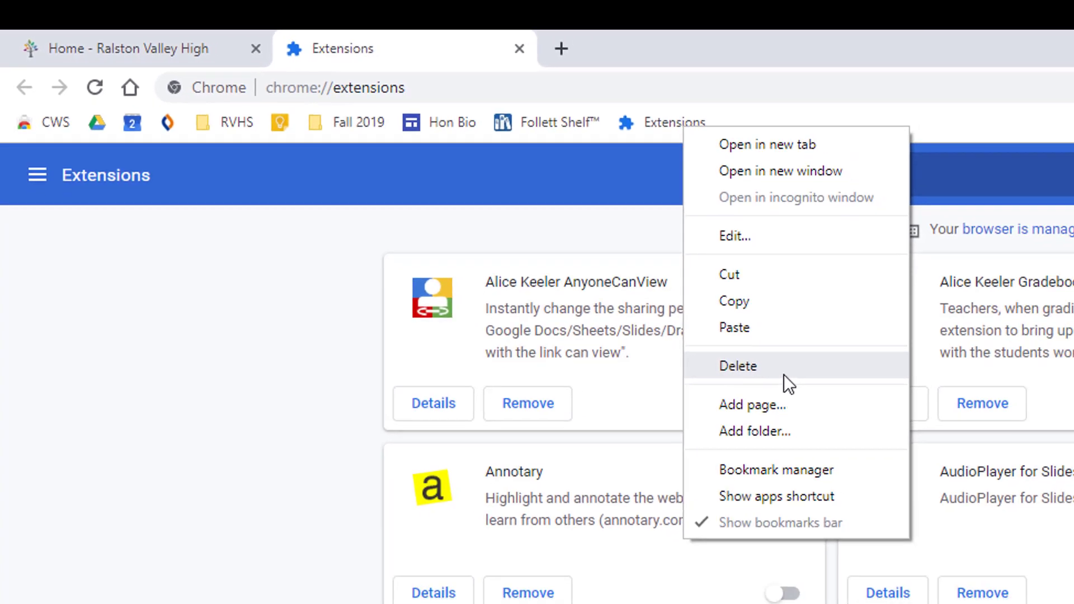
{"action": "left_click", "coordinate": [194, 362]}
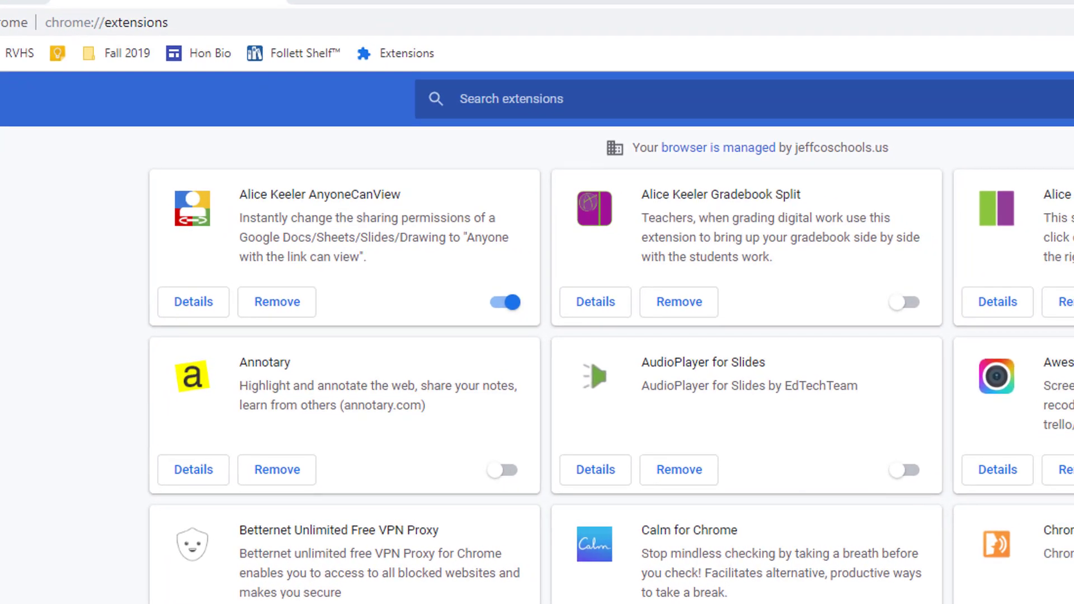
Step: Add a folder named 'School' to the bookmarks bar from the bar's right-click menu
{"action": "right_click", "coordinate": [546, 51]}
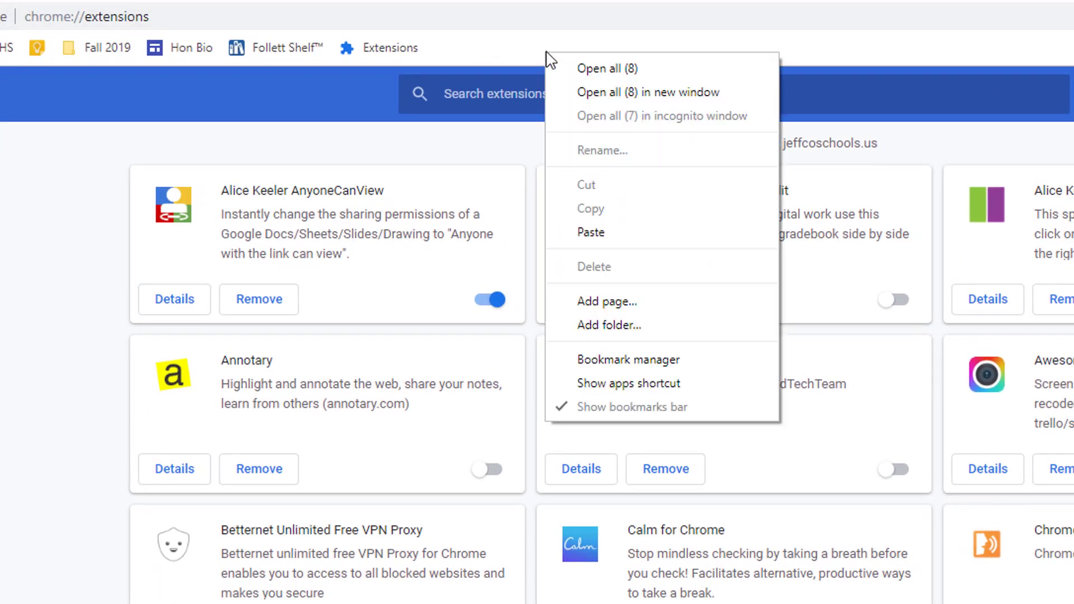
{"action": "left_click", "coordinate": [602, 325]}
{"action": "type", "text": "School"}
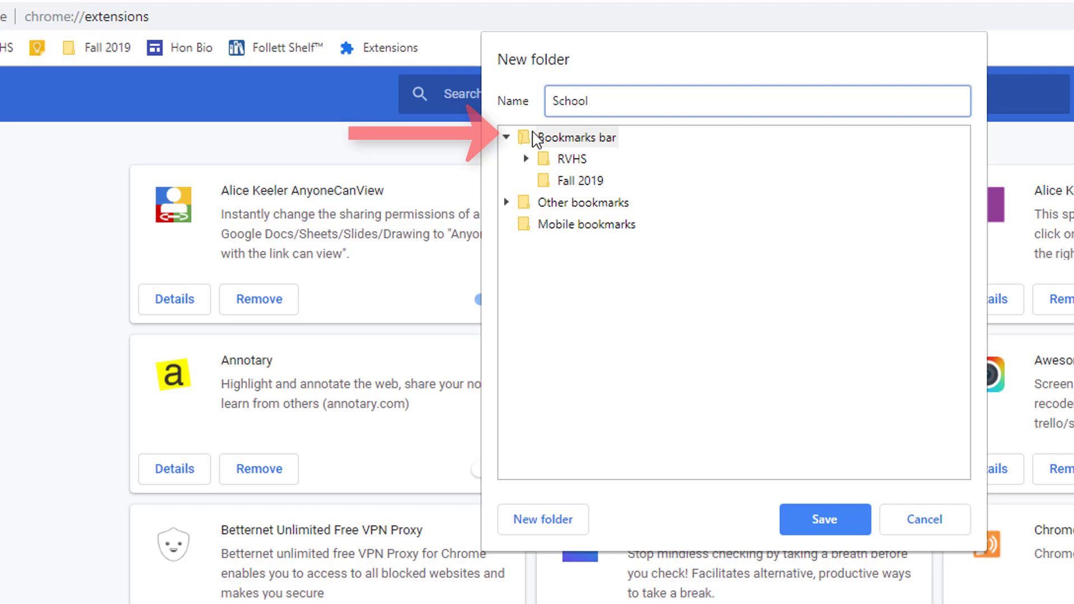
{"action": "left_click", "coordinate": [561, 144]}
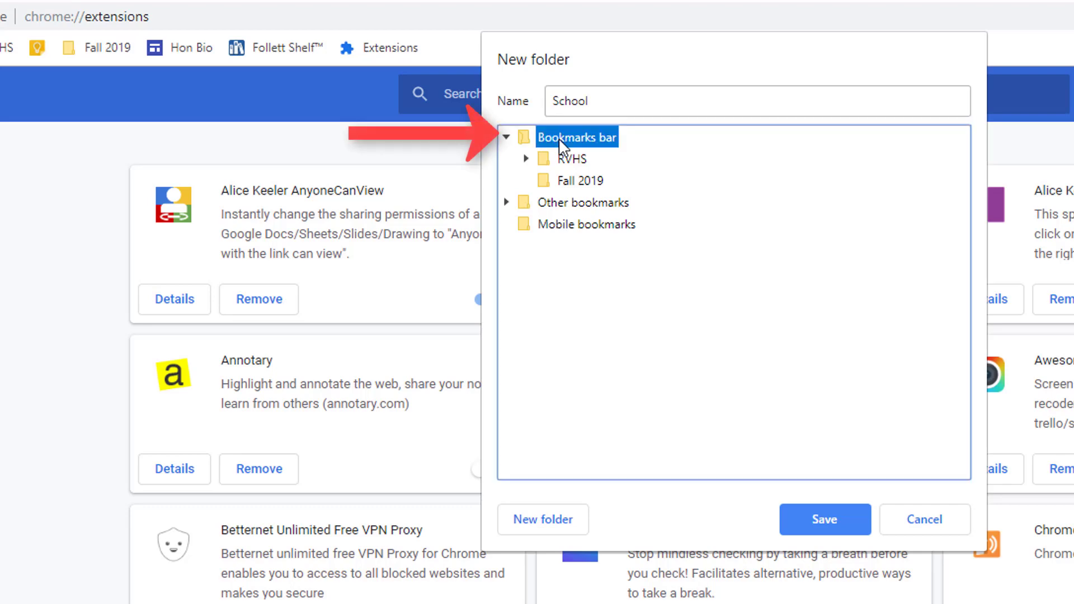
{"action": "left_click", "coordinate": [824, 519]}
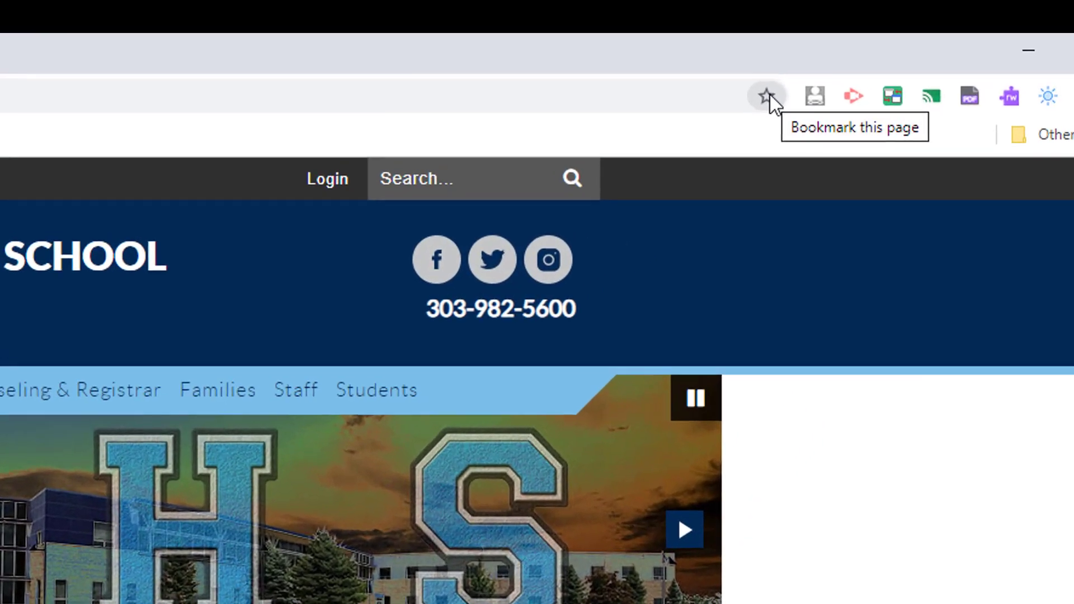
Step: Bookmark the Ralston Valley High home page into the School folder and check it
{"action": "left_click", "coordinate": [926, 46]}
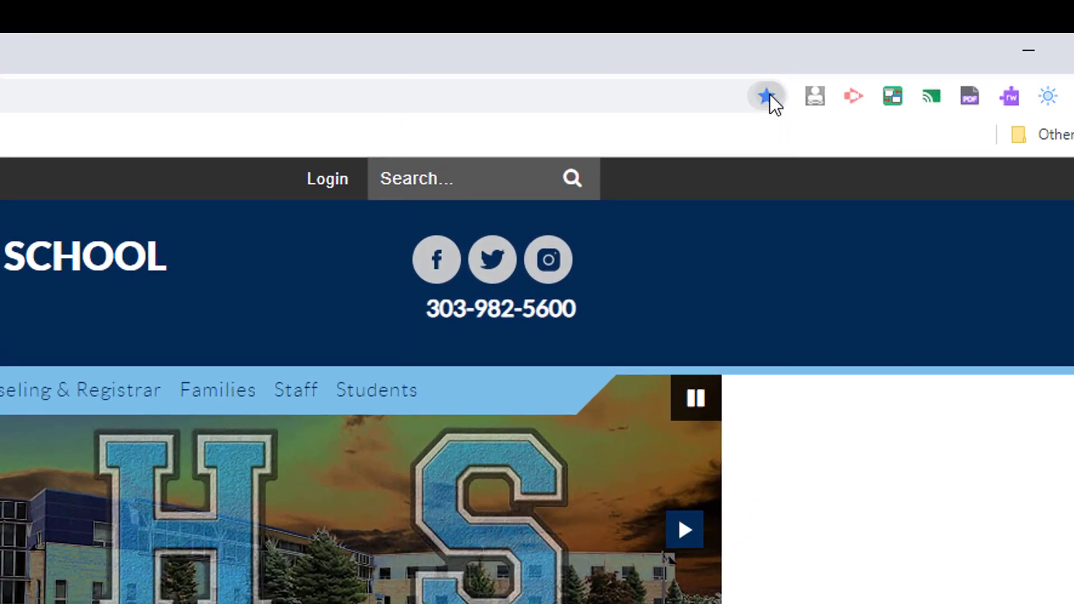
{"action": "left_click", "coordinate": [629, 252]}
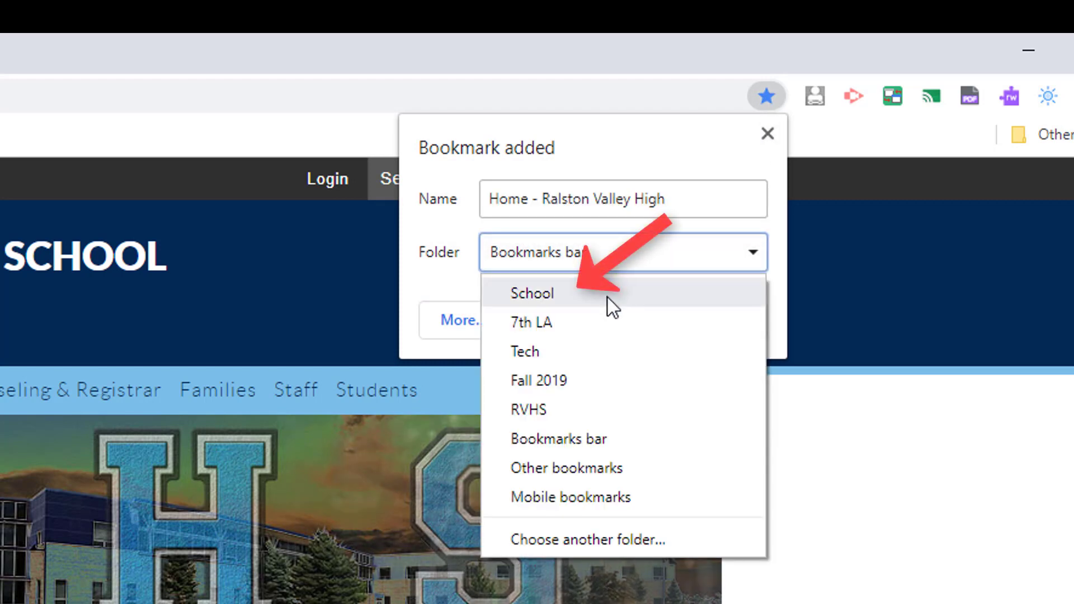
{"action": "left_click", "coordinate": [609, 295]}
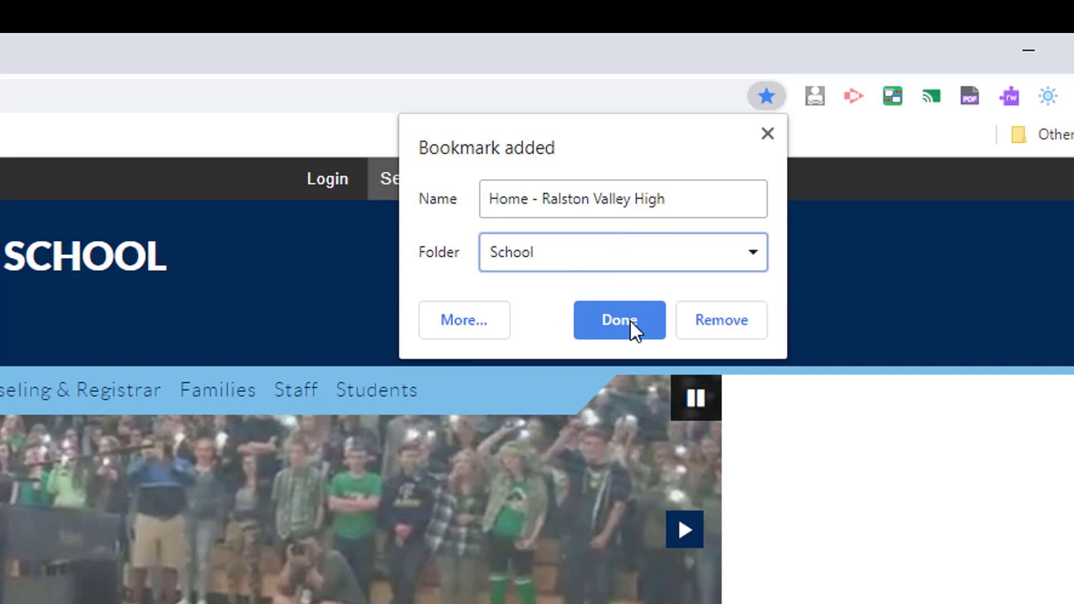
{"action": "left_click", "coordinate": [631, 320]}
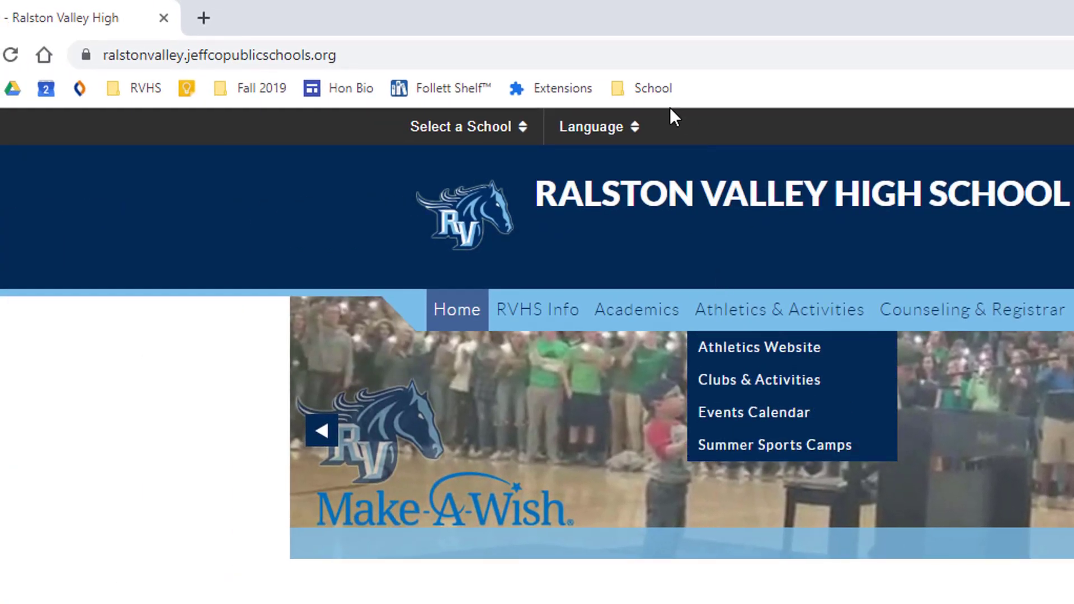
{"action": "left_click", "coordinate": [658, 86]}
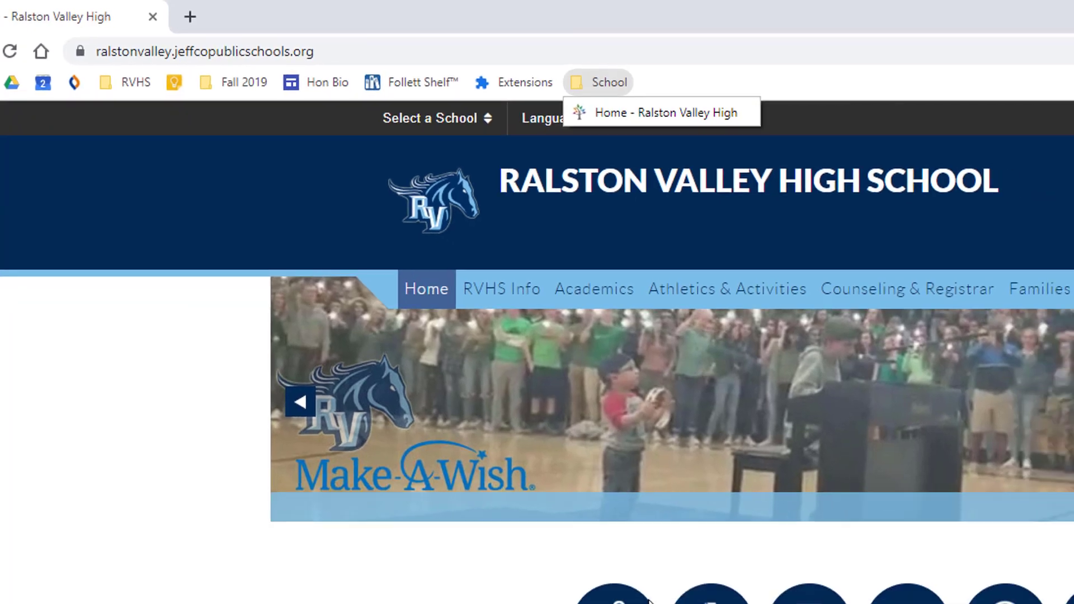
{"action": "left_click", "coordinate": [662, 603]}
Step: Bookmark the Infinite Campus login page as 'Campus' in the School folder
{"action": "left_click", "coordinate": [505, 535]}
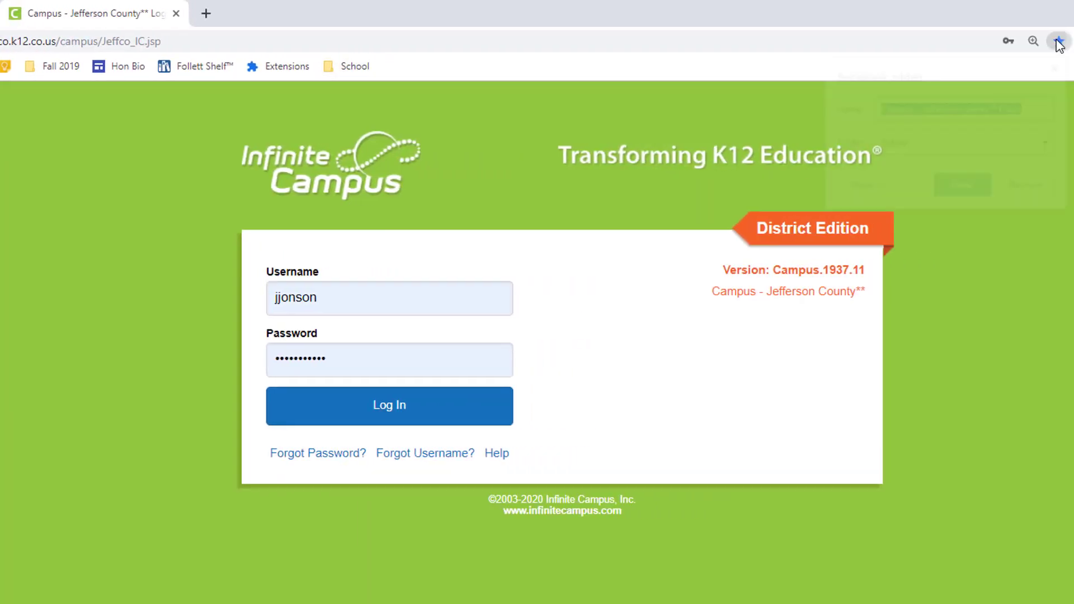
{"action": "type", "text": "Campus"}
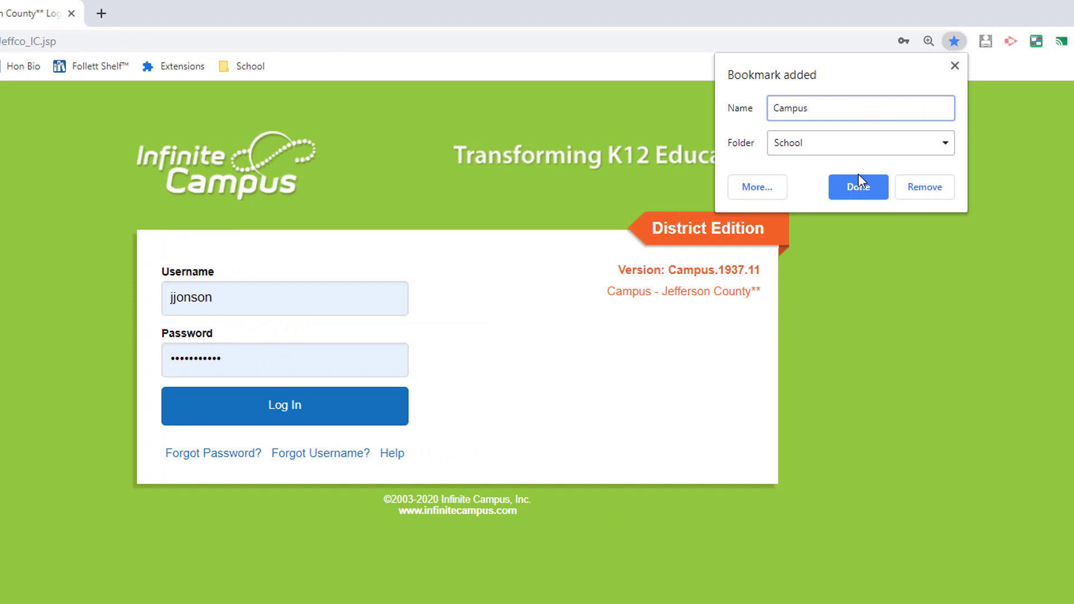
{"action": "left_click", "coordinate": [858, 179]}
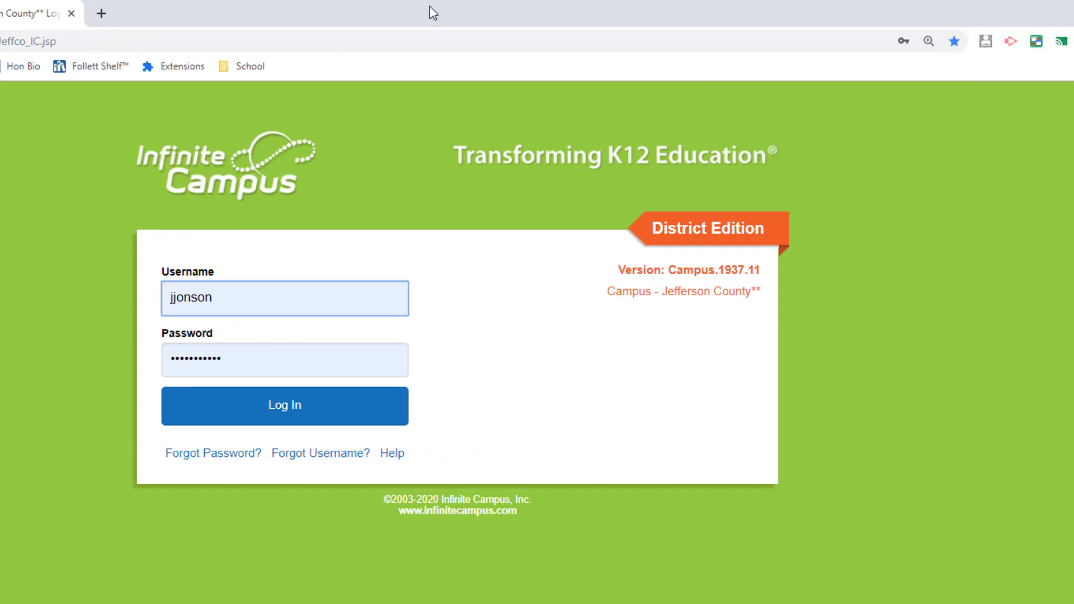
{"action": "left_click", "coordinate": [258, 68]}
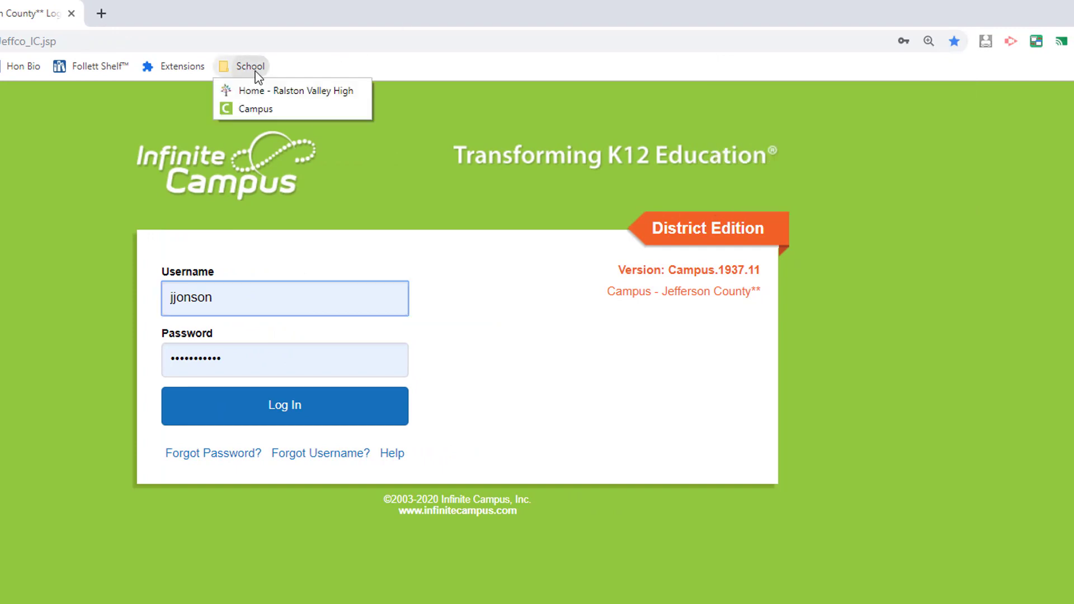
{"action": "left_click", "coordinate": [305, 64]}
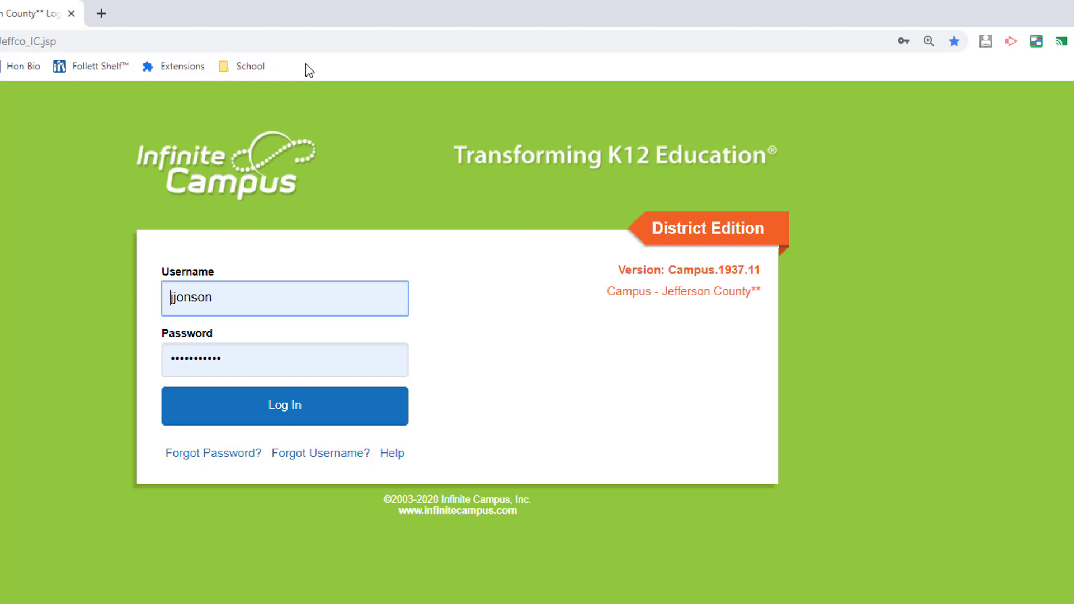
Step: Start a new bookmarks-bar folder and name it 'Spring 2020'
{"action": "right_click", "coordinate": [307, 65]}
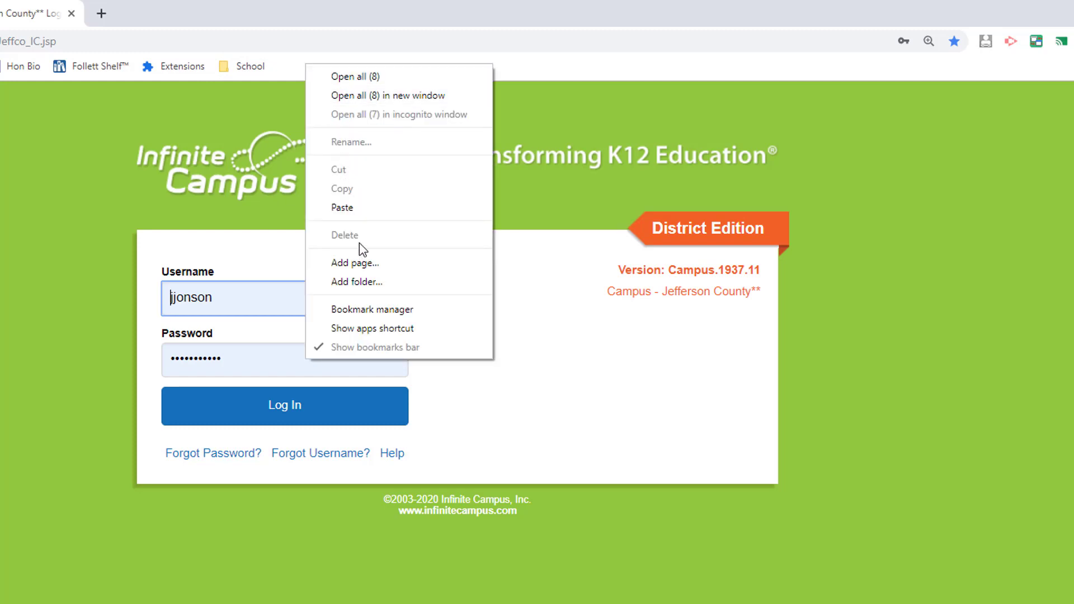
{"action": "left_click", "coordinate": [375, 289]}
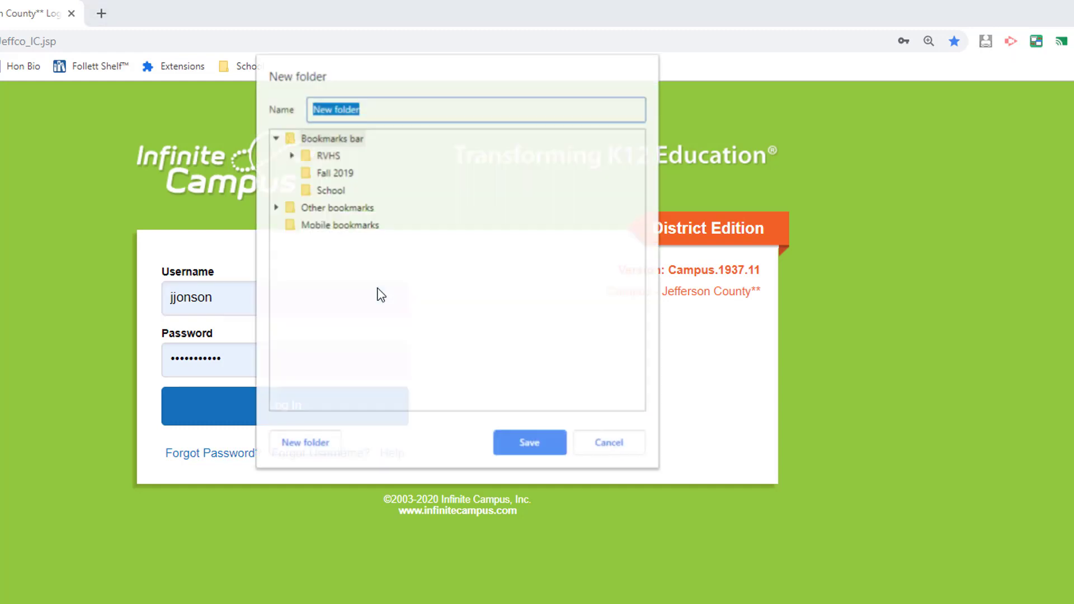
{"action": "type", "text": "Spring 2020"}
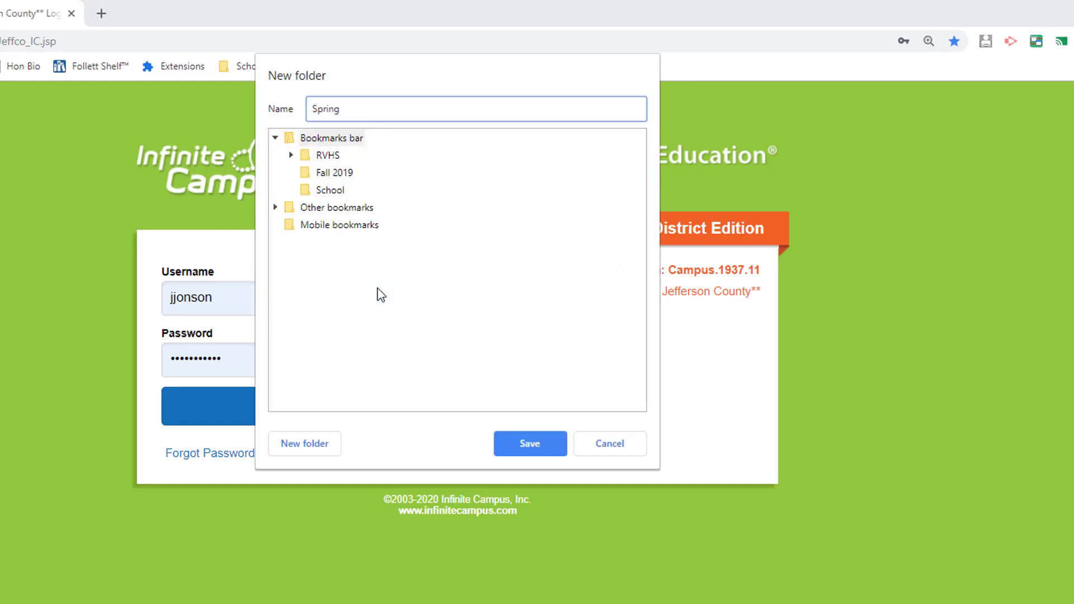
Step: Save the Spring 2020 folder and open Cawlfield's English site from the teacher directory
{"action": "left_click", "coordinate": [529, 444]}
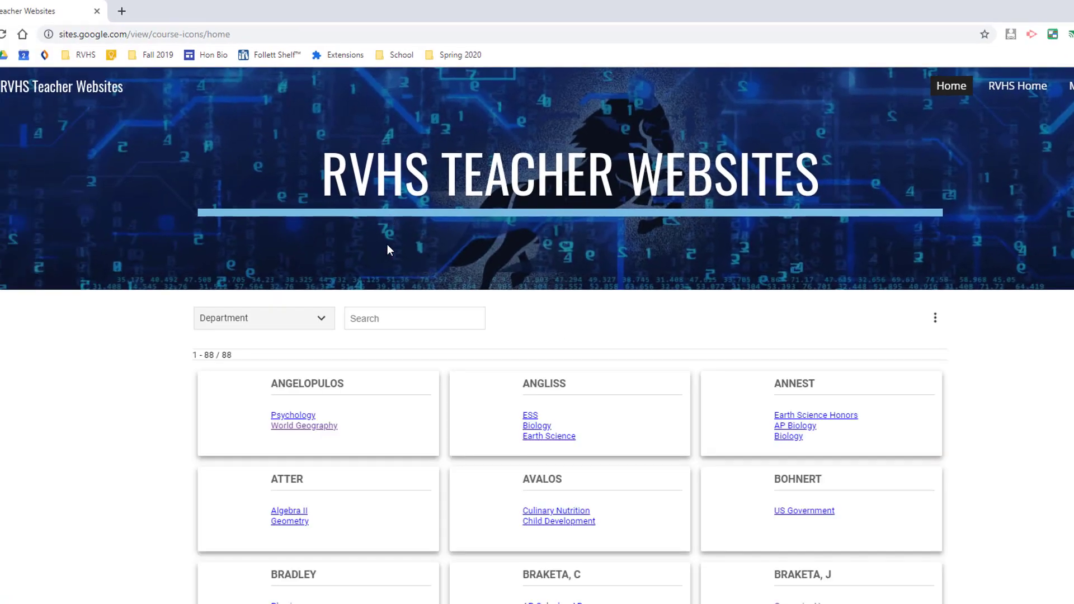
{"action": "left_click", "coordinate": [385, 317]}
{"action": "type", "text": "cazw"}
{"action": "key", "text": "BackSpace"}
{"action": "key", "text": "BackSpace"}
{"action": "type", "text": "wl"}
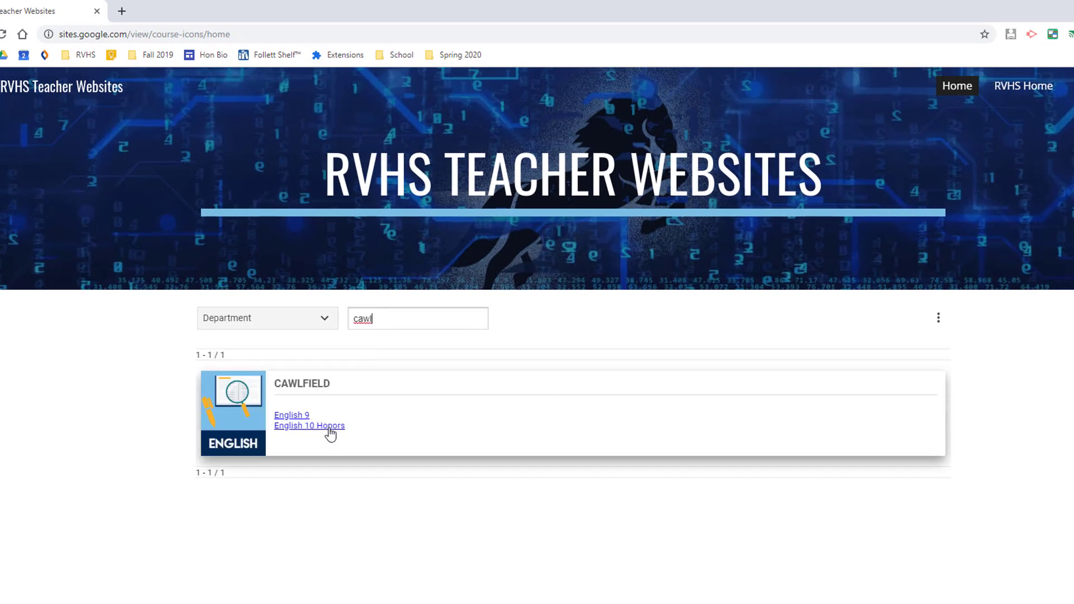
{"action": "left_click", "coordinate": [327, 426]}
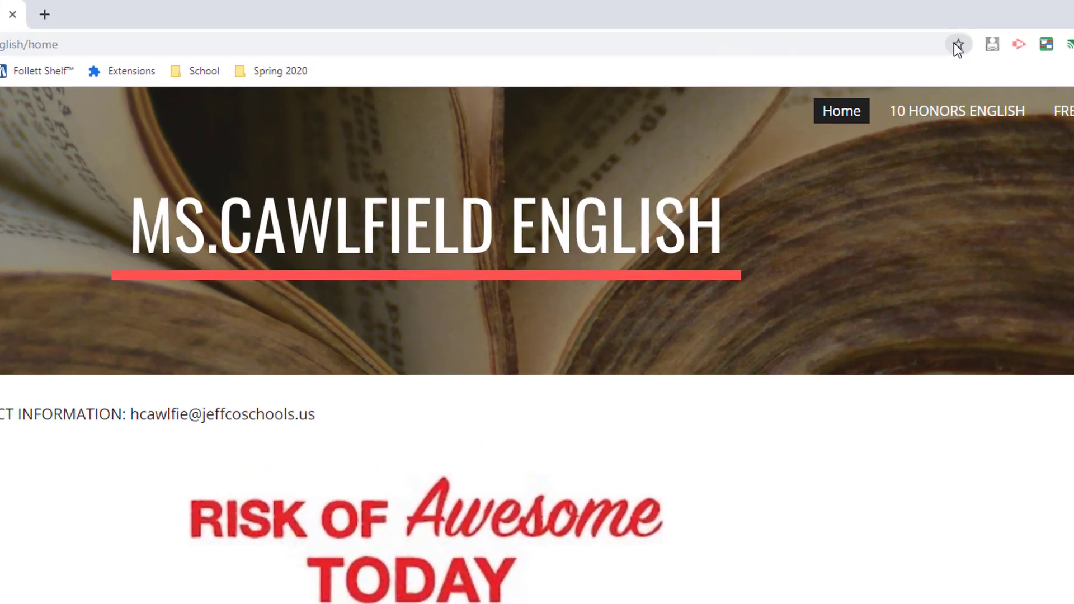
Step: Bookmark the Cawlfield English page into the Spring 2020 folder
{"action": "left_click", "coordinate": [984, 35]}
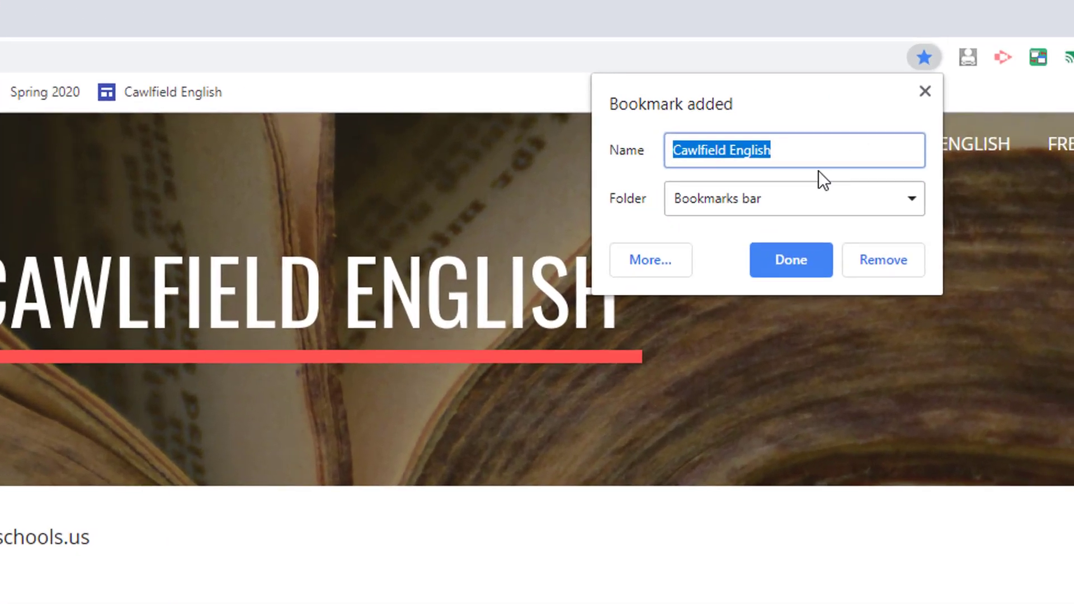
{"action": "left_click", "coordinate": [911, 119]}
{"action": "left_click", "coordinate": [791, 236]}
{"action": "left_click", "coordinate": [791, 261]}
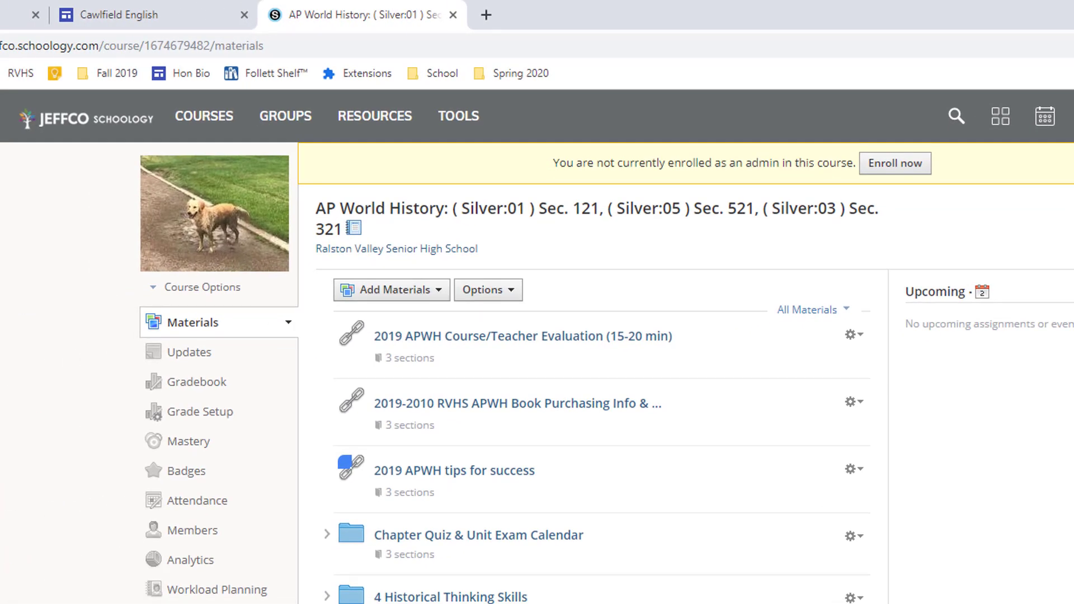
Step: Bookmark the AP World History course page under the name 'WHAP'
{"action": "left_click", "coordinate": [871, 59]}
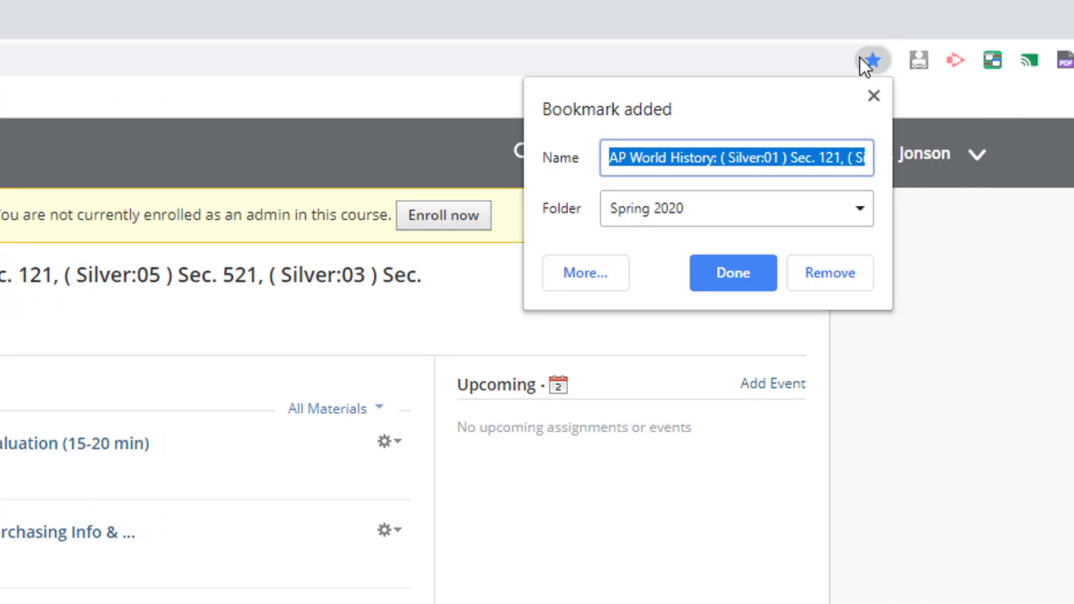
{"action": "type", "text": "Ap"}
{"action": "key", "text": "BackSpace"}
{"action": "key", "text": "BackSpace"}
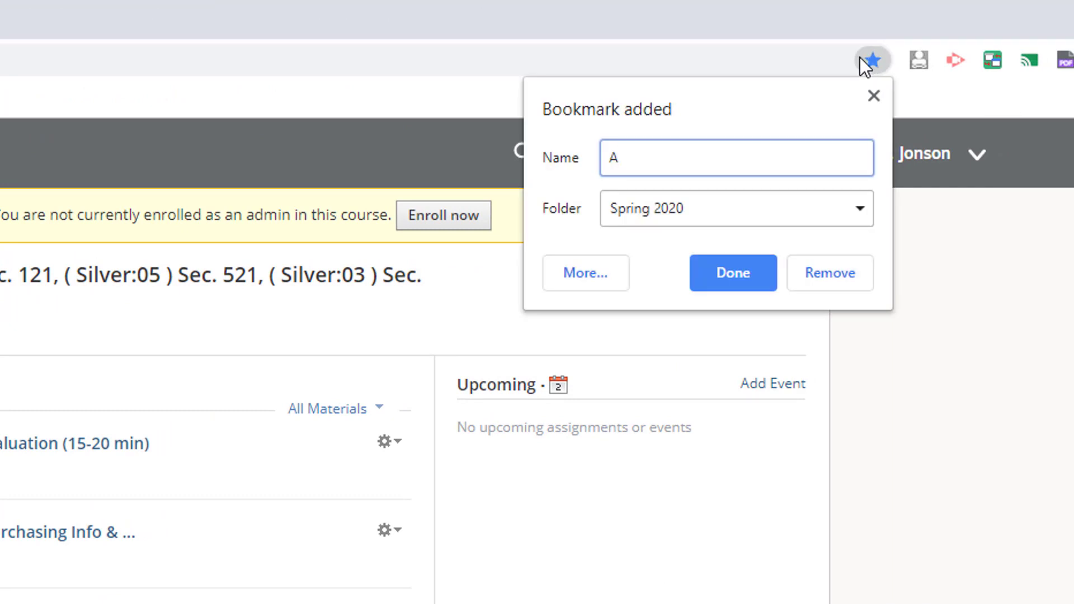
{"action": "key", "text": "BackSpace"}
{"action": "type", "text": "WHAP"}
Step: Confirm the WHAP bookmark, then drag Hon Bio and Math Rocks into Spring 2020
{"action": "left_click", "coordinate": [724, 285]}
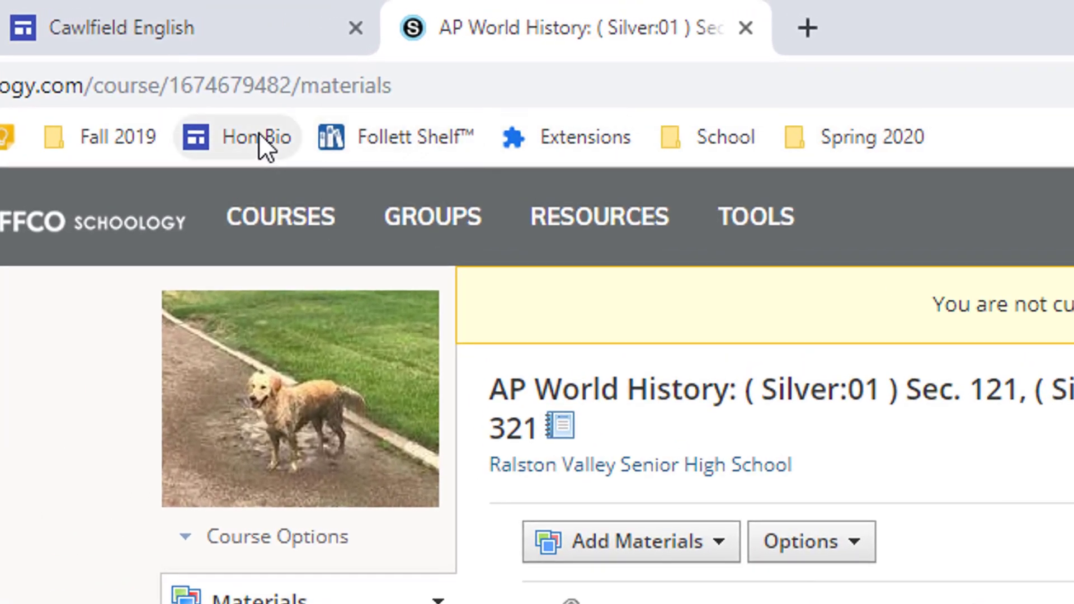
{"action": "left_click_drag", "start_coordinate": [257, 96], "coordinate": [349, 118]}
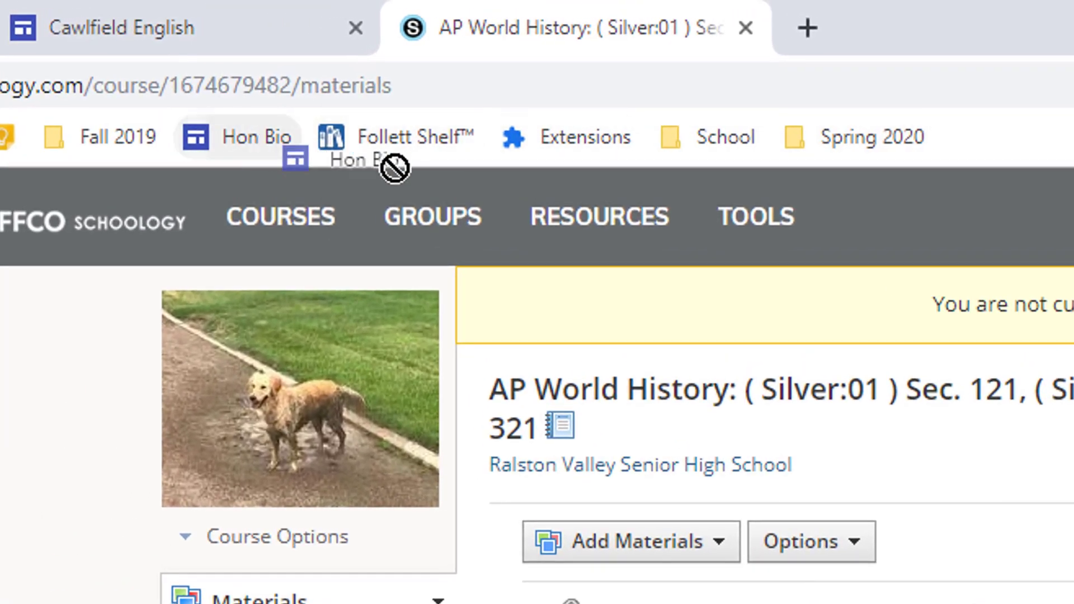
{"action": "left_click_drag", "start_coordinate": [395, 167], "coordinate": [885, 137]}
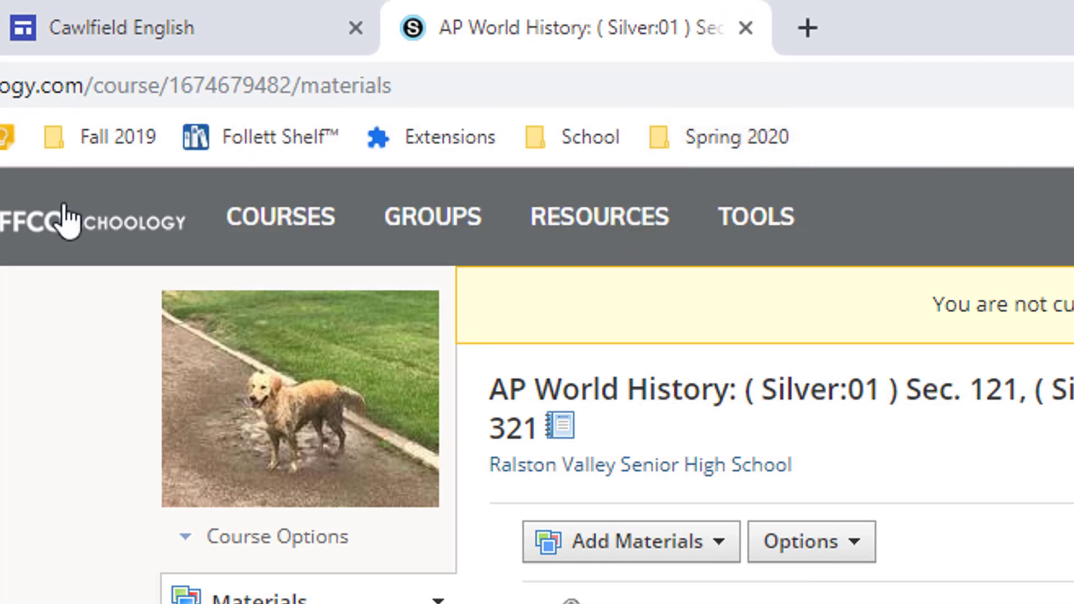
{"action": "left_click", "coordinate": [106, 140]}
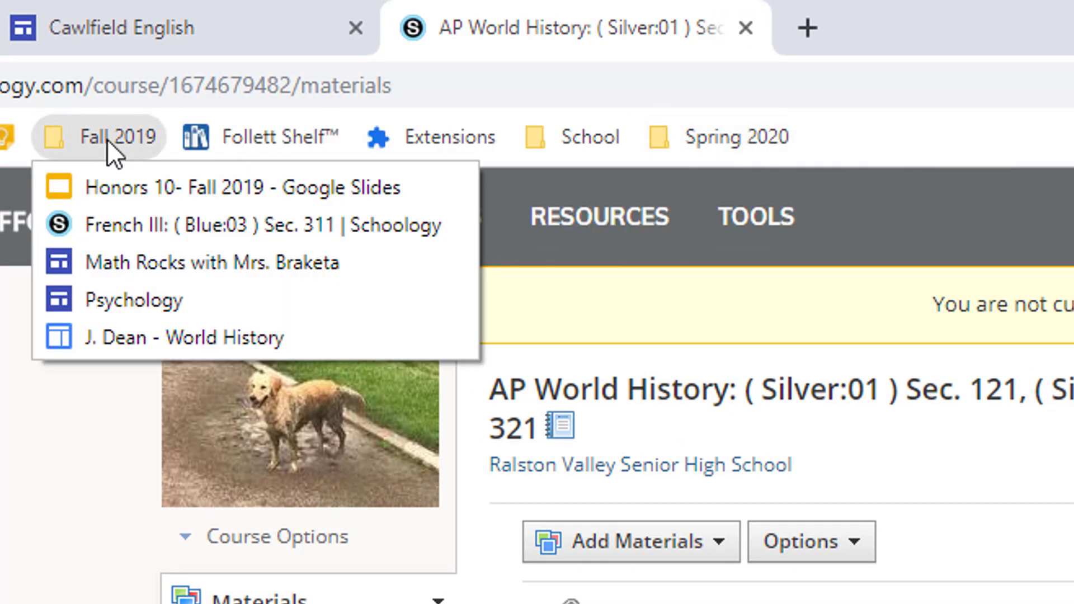
{"action": "left_click_drag", "start_coordinate": [129, 255], "coordinate": [727, 137]}
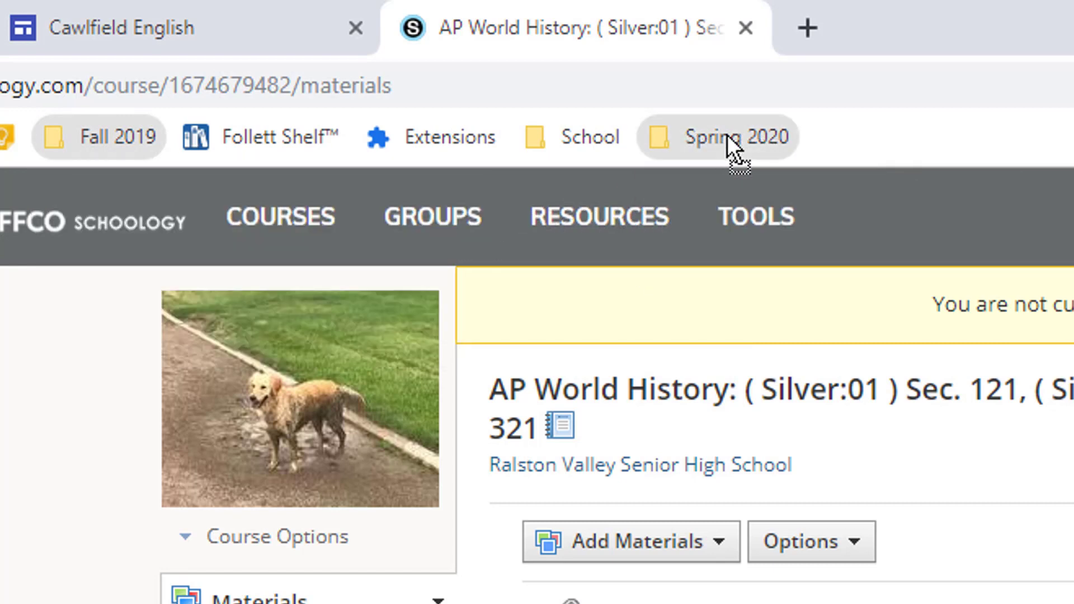
{"action": "left_click", "coordinate": [774, 140]}
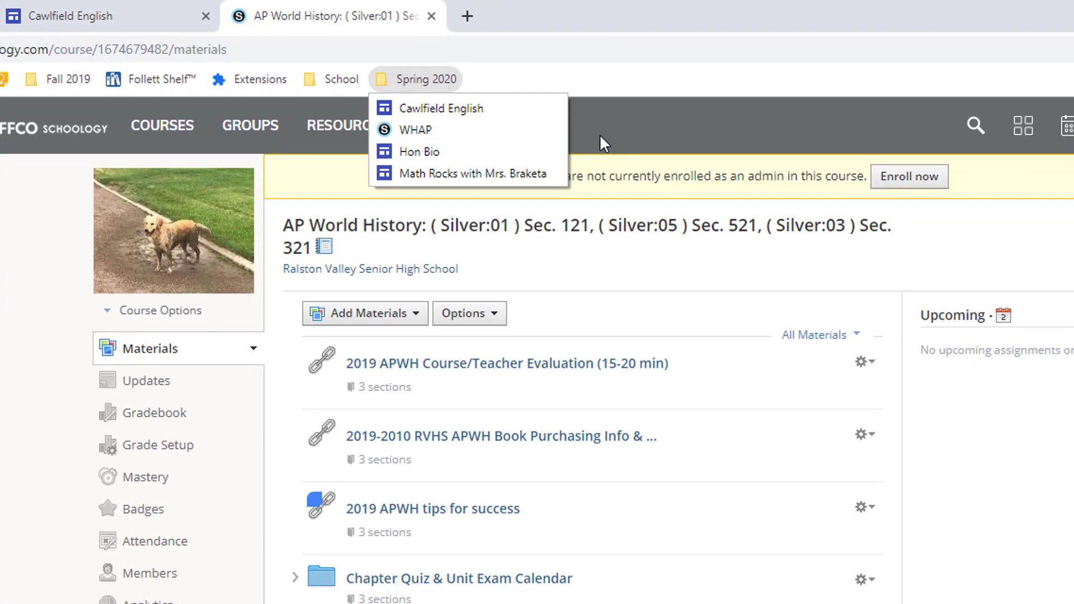
Step: In the bookmark manager, view Other bookmarks and reposition the YouTube Downloader bookmark
{"action": "left_click", "coordinate": [1053, 50]}
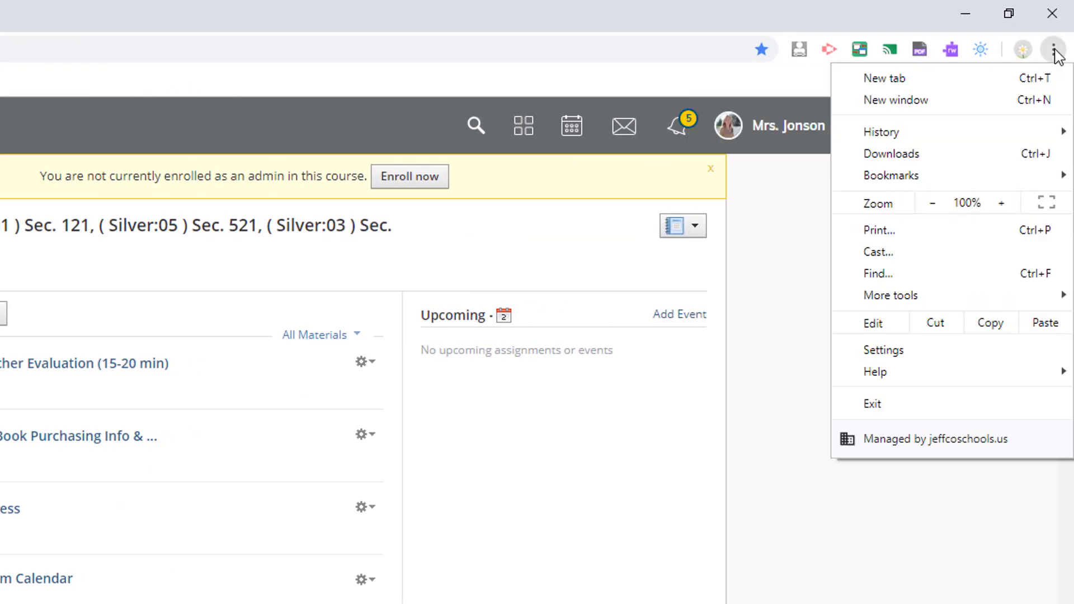
{"action": "mouse_move", "coordinate": [1002, 175]}
{"action": "left_click", "coordinate": [708, 252]}
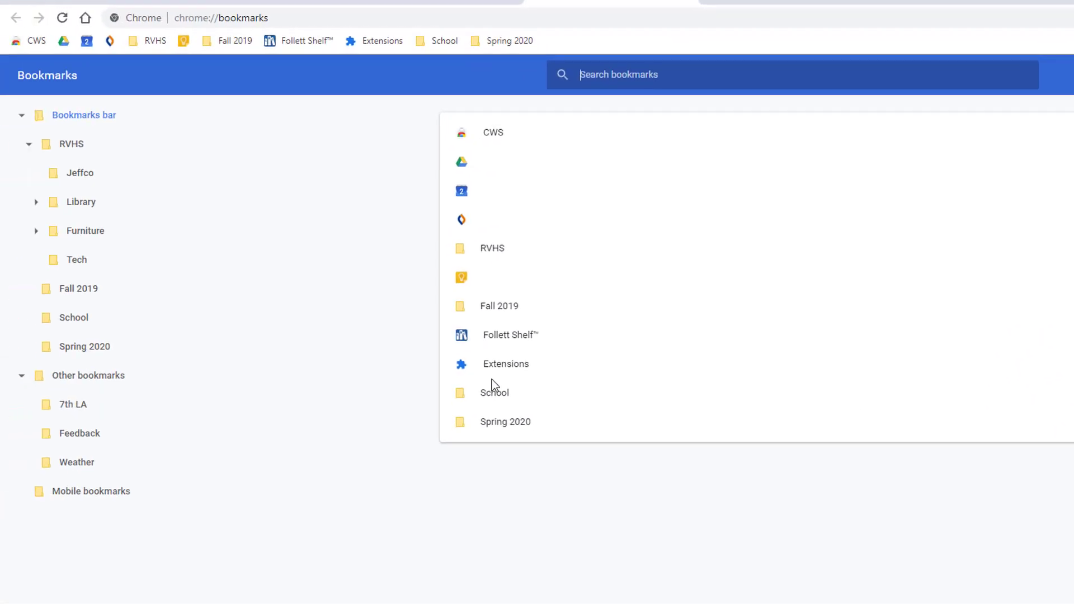
{"action": "left_click", "coordinate": [95, 377]}
{"action": "left_click_drag", "start_coordinate": [532, 393], "coordinate": [82, 261]}
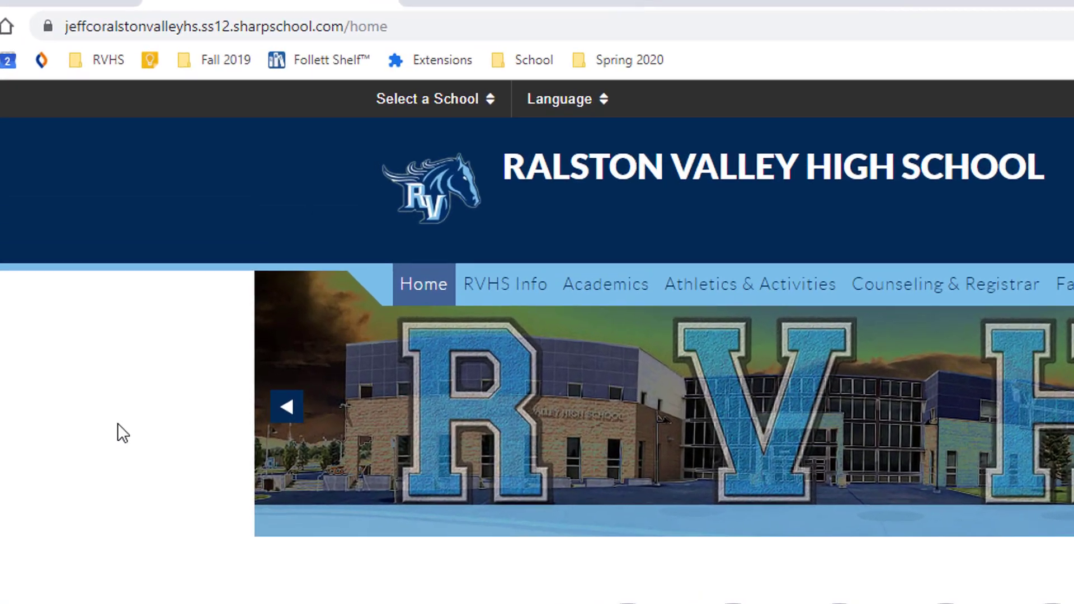
Step: Delete the Follett Shelf bookmark, then delete the entire Fall 2019 folder
{"action": "right_click", "coordinate": [338, 61]}
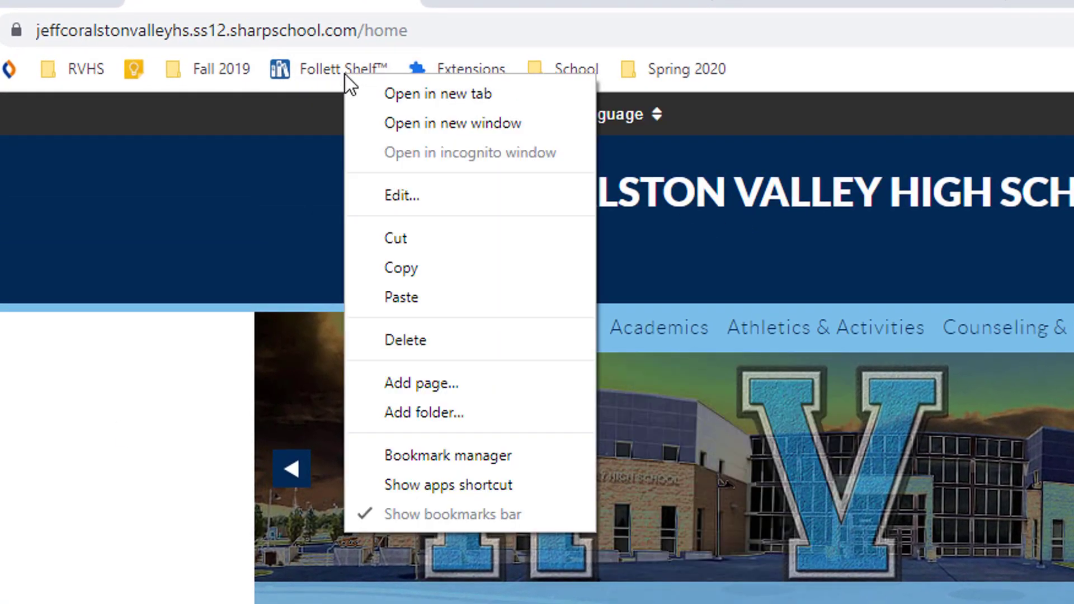
{"action": "left_click", "coordinate": [393, 342]}
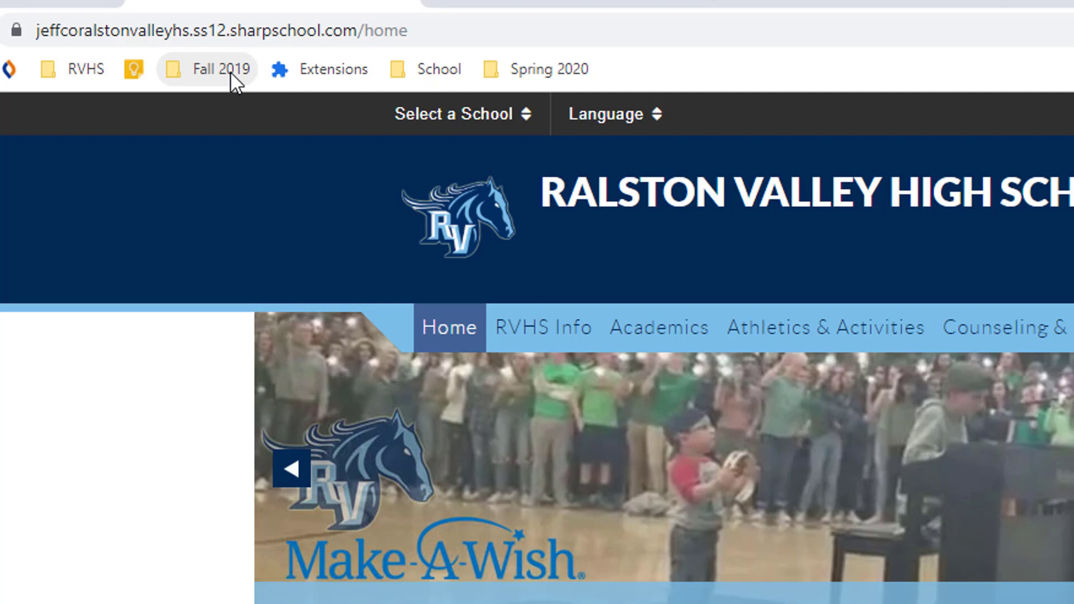
{"action": "left_click", "coordinate": [229, 72]}
{"action": "right_click", "coordinate": [230, 73]}
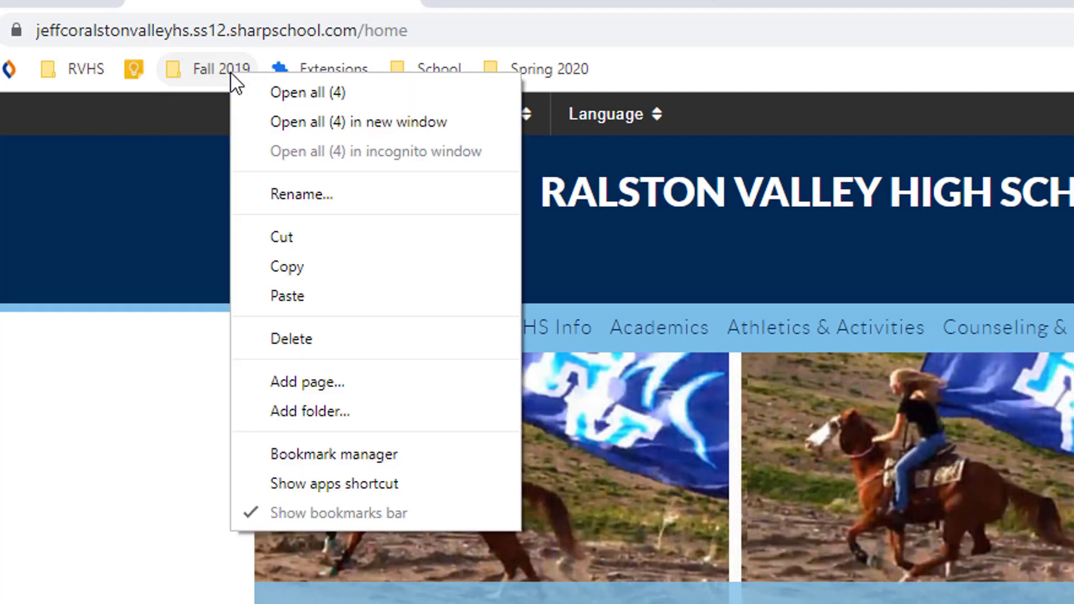
{"action": "left_click", "coordinate": [297, 339]}
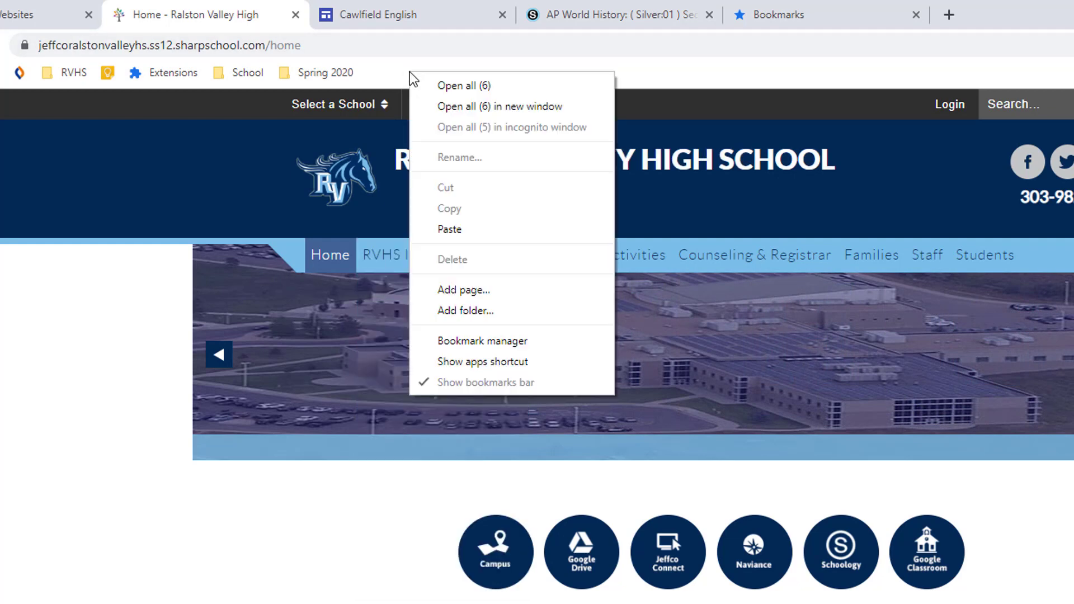
Step: Create a bookmarks-bar folder named 'Civil War Project' and save it
{"action": "left_click", "coordinate": [462, 309]}
{"action": "type", "text": "C"}
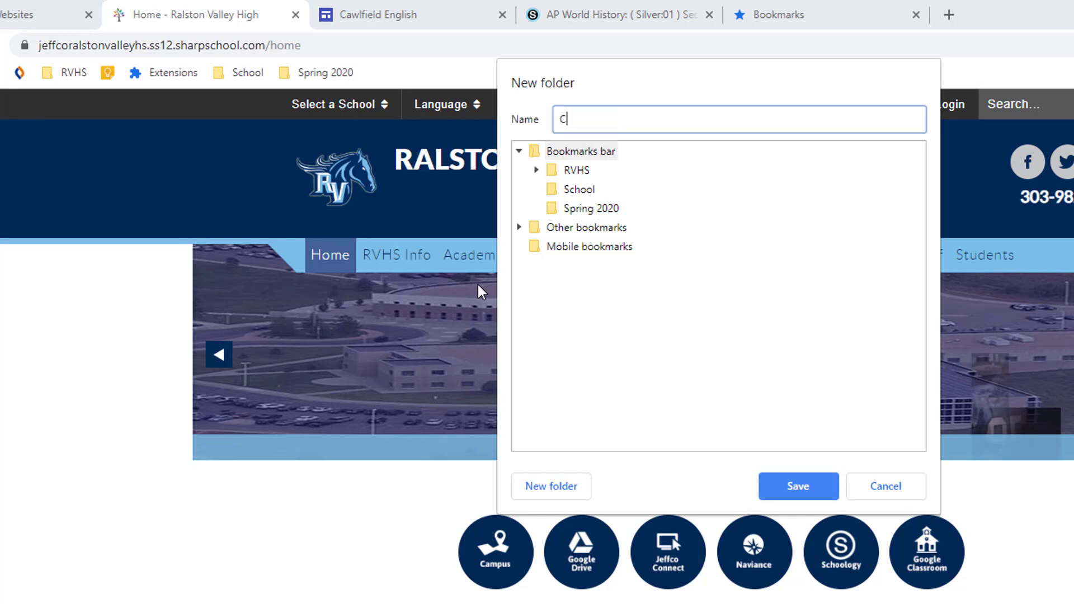
{"action": "type", "text": "ivil War Project"}
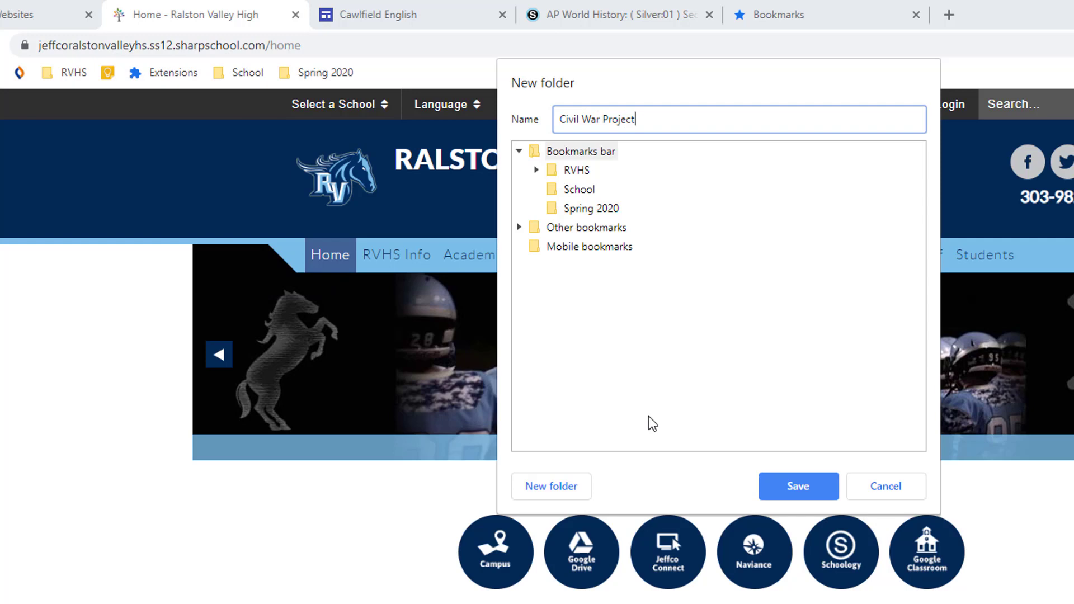
{"action": "left_click", "coordinate": [803, 480]}
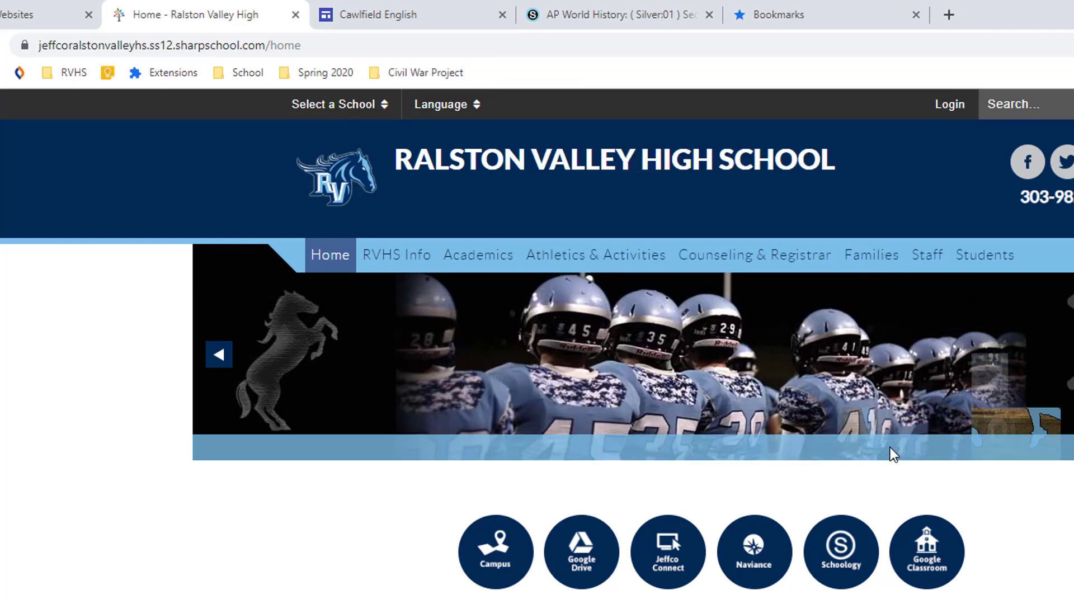